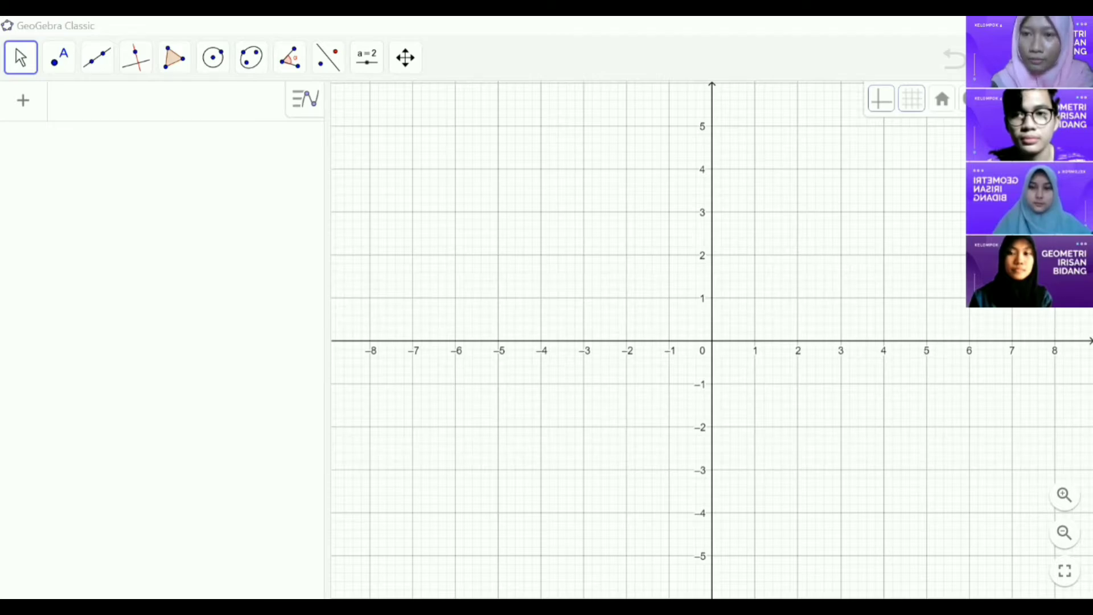
- Show the 3D graphics view and close the 2D graphics view
{"action": "left_click", "coordinate": [1033, 99]}
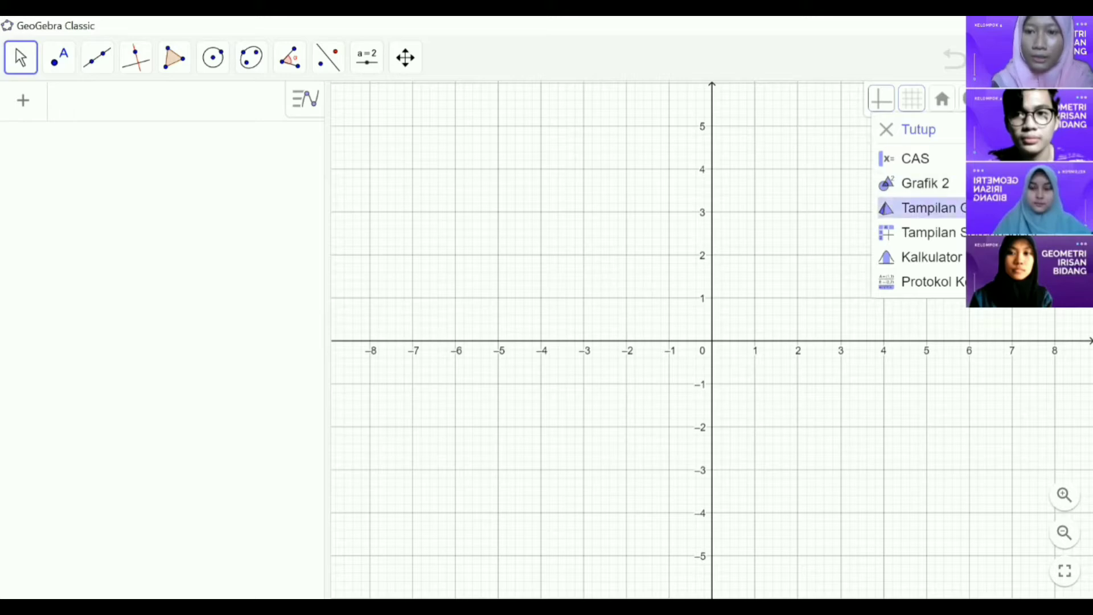
{"action": "left_click", "coordinate": [928, 208]}
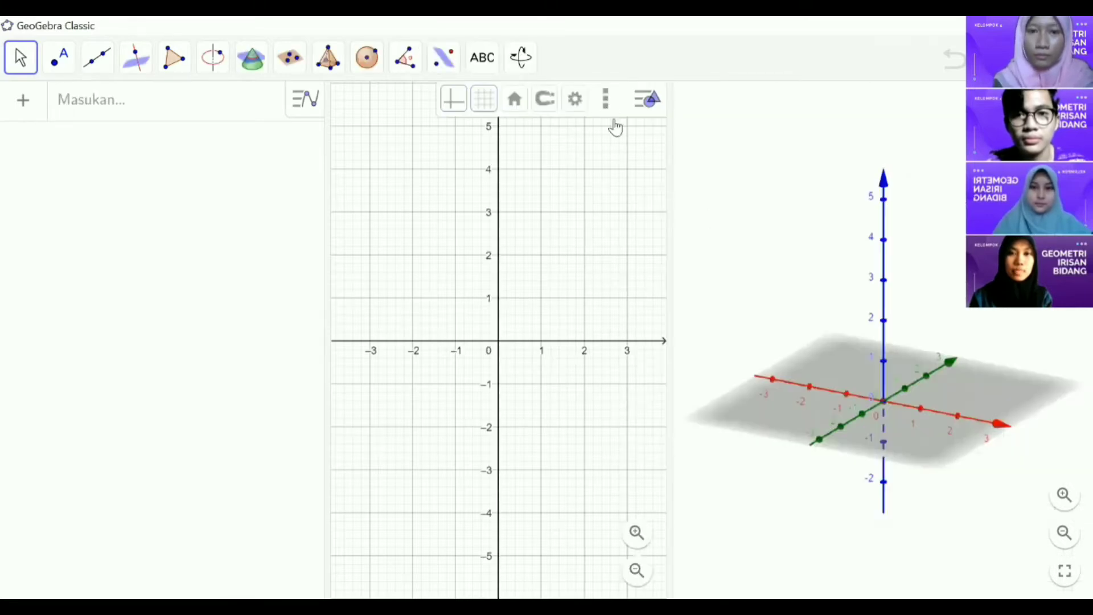
{"action": "left_click", "coordinate": [606, 102]}
{"action": "left_click", "coordinate": [622, 129]}
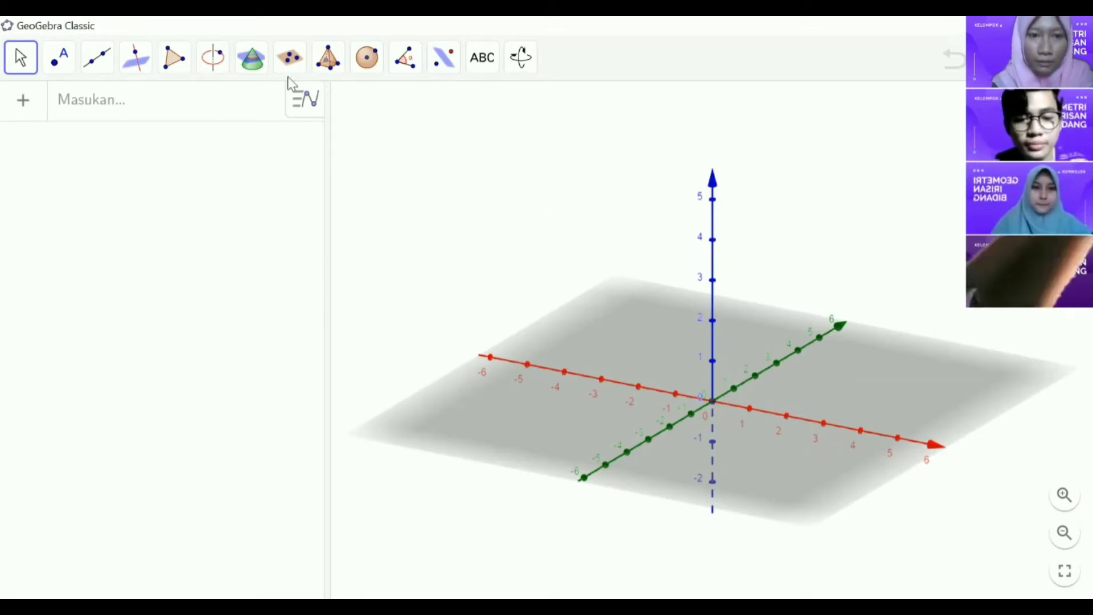
- Create a cube with one base edge along the x-axis from the origin to (4, 0, 0)
{"action": "left_click", "coordinate": [327, 66]}
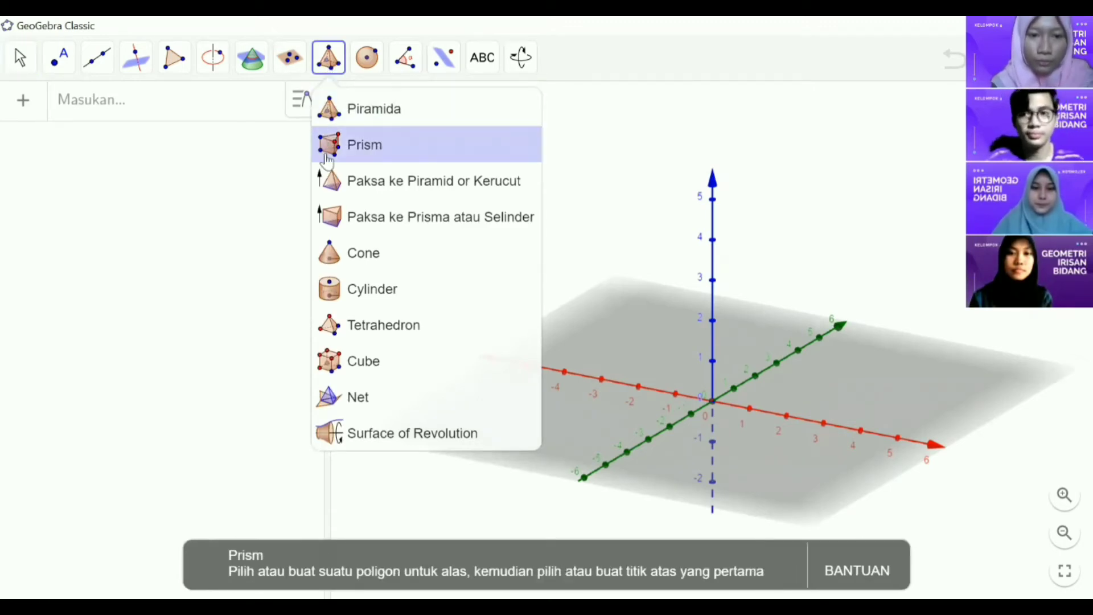
{"action": "left_click", "coordinate": [328, 358]}
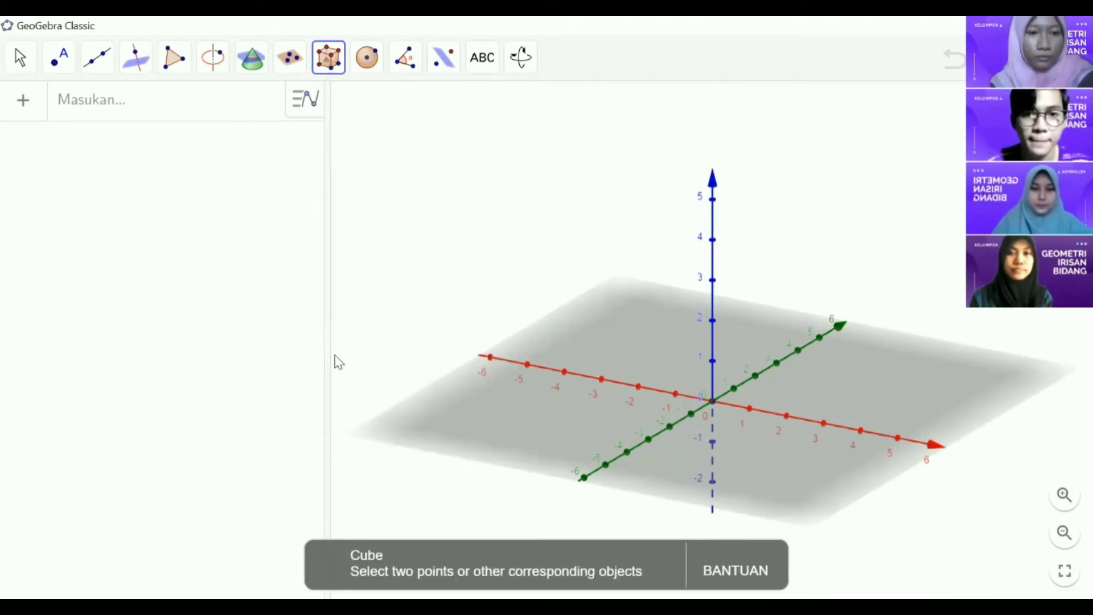
{"action": "left_click", "coordinate": [712, 402]}
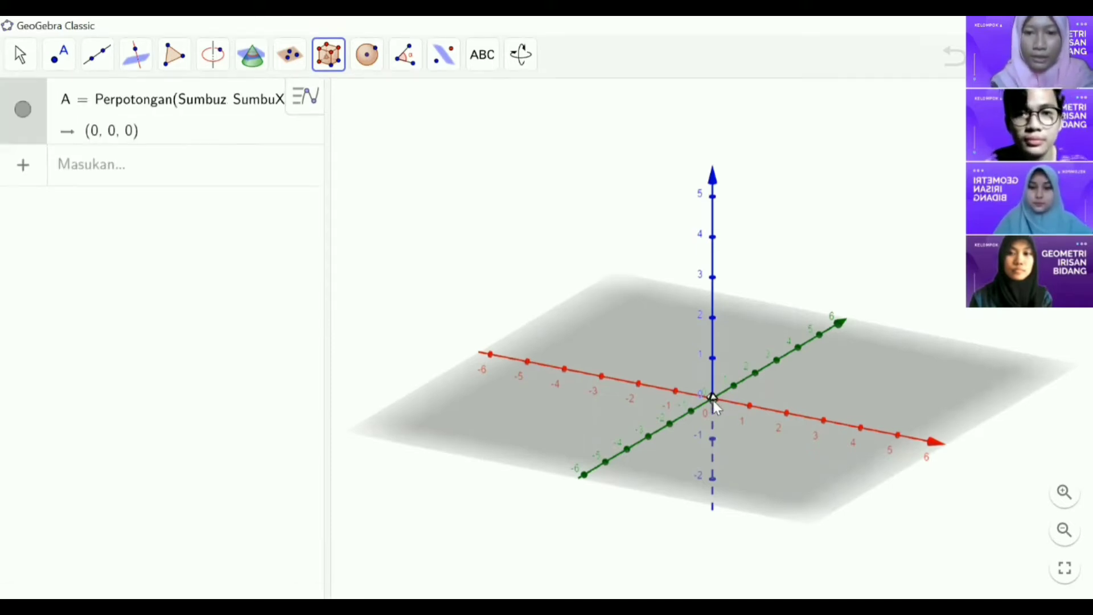
{"action": "left_click", "coordinate": [861, 427]}
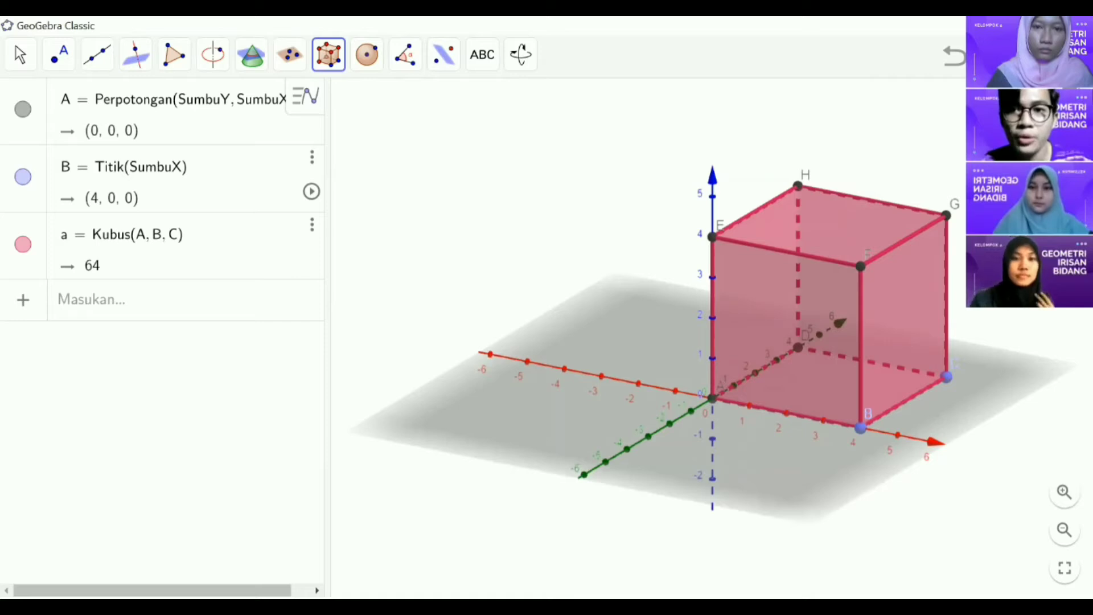
- Recolour the cube brown and reduce its fill opacity to zero, leaving only the edges
{"action": "left_click", "coordinate": [1074, 96]}
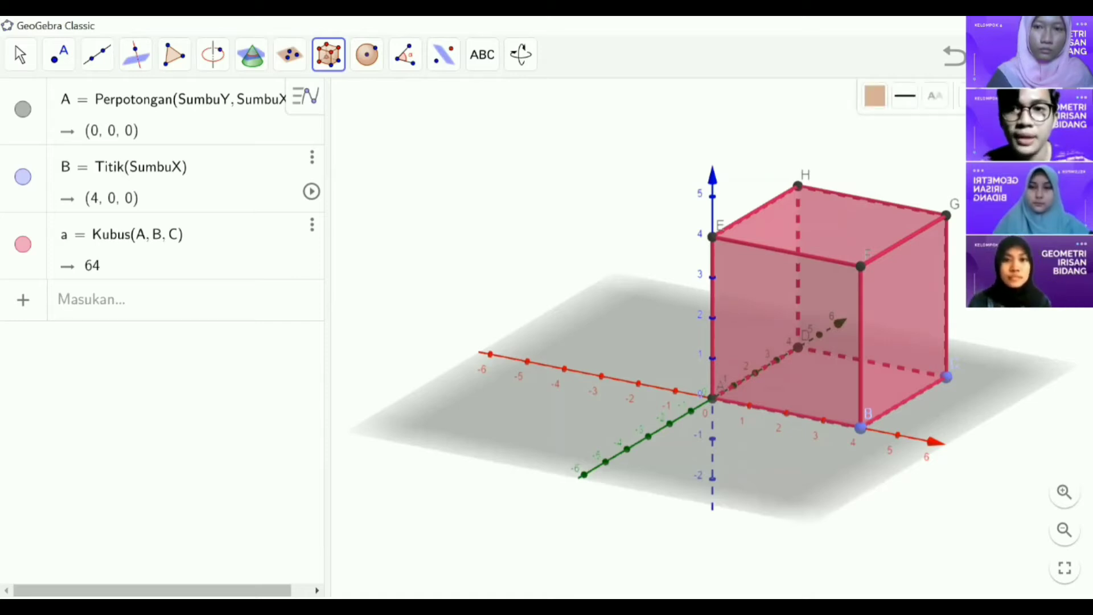
{"action": "left_click", "coordinate": [876, 98]}
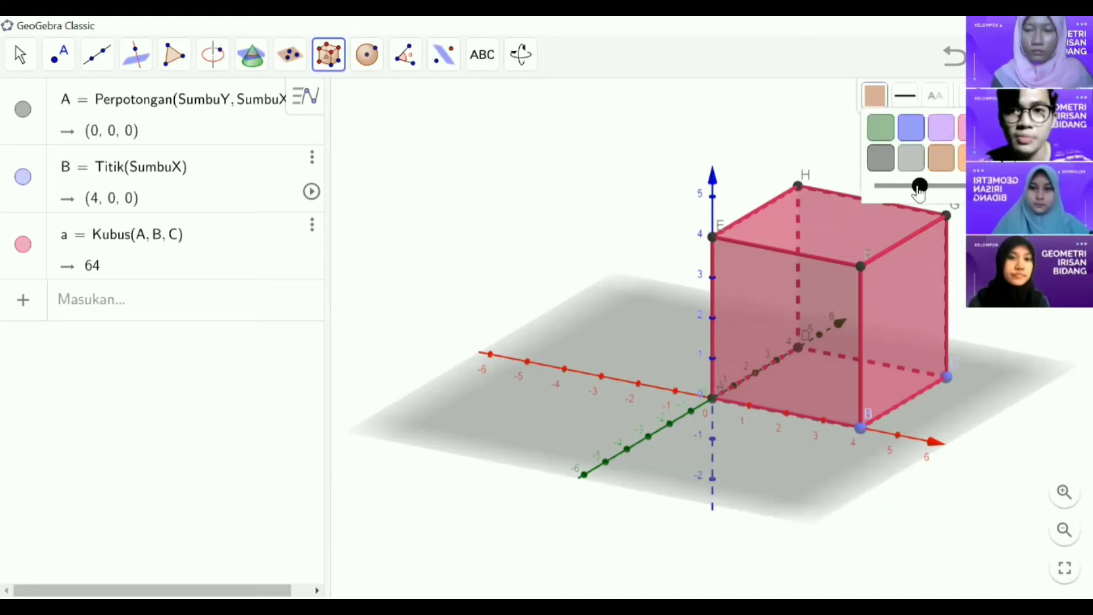
{"action": "left_click_drag", "start_coordinate": [918, 188], "coordinate": [881, 190]}
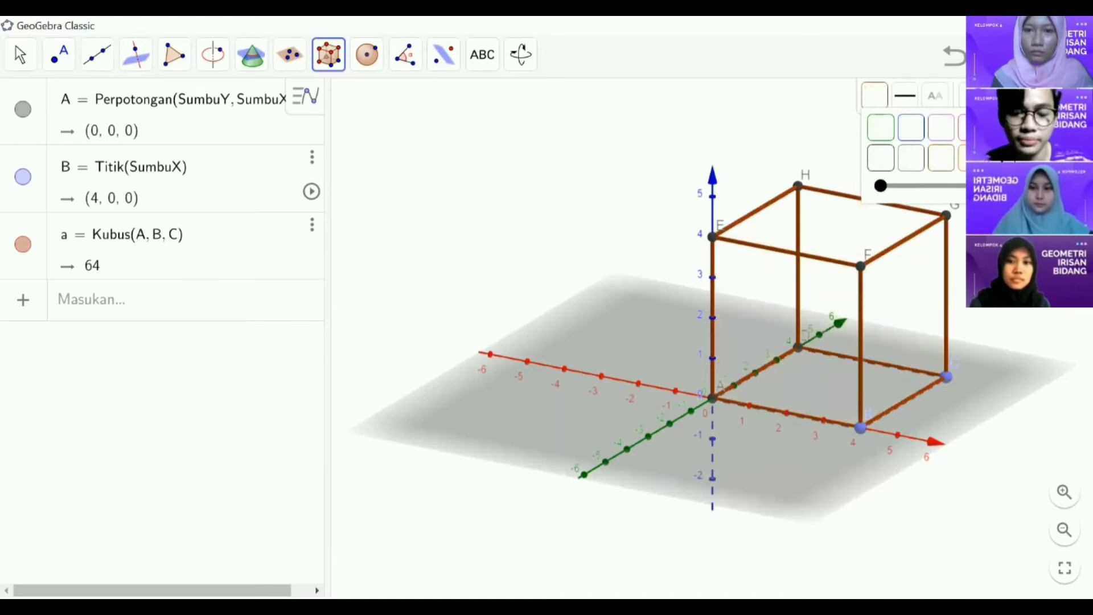
{"action": "left_click", "coordinate": [875, 96]}
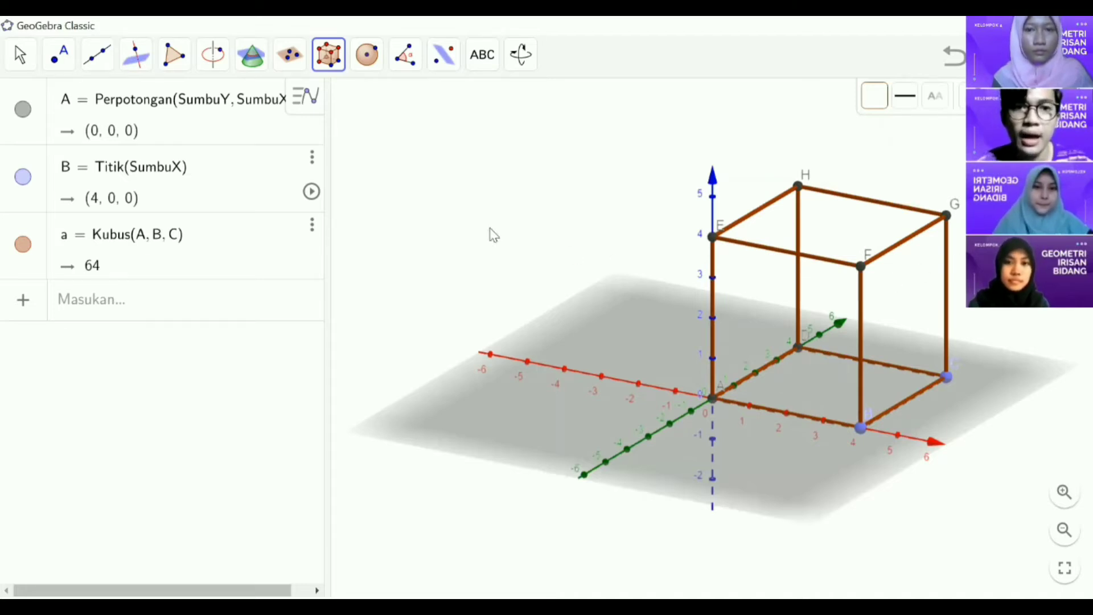
- Draw diagonal segments AH and ED across the cube's side face ADHE
{"action": "left_click", "coordinate": [98, 69]}
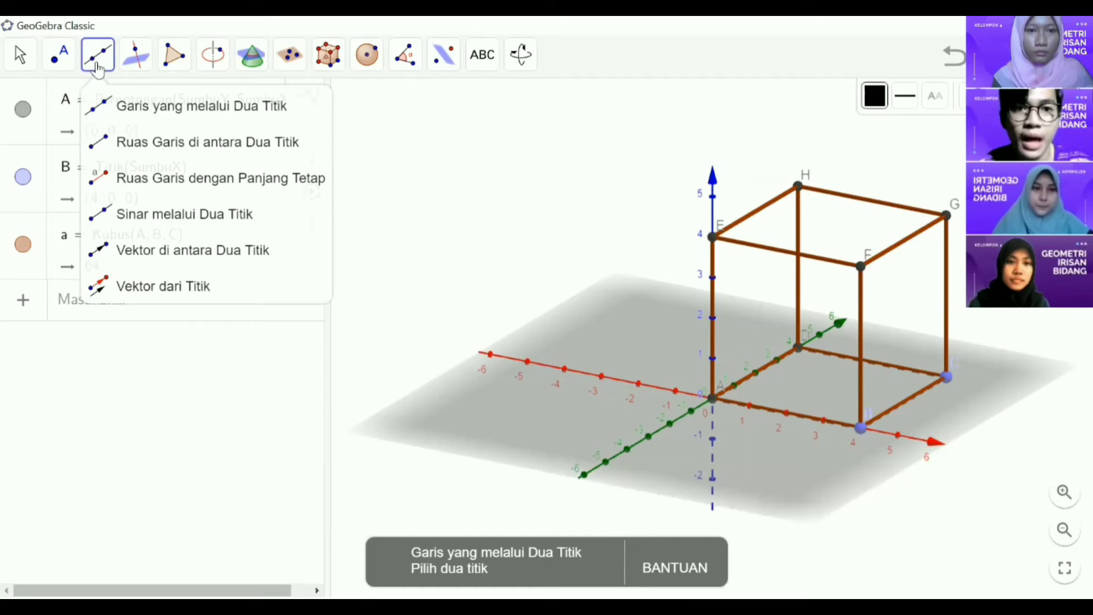
{"action": "left_click", "coordinate": [162, 155]}
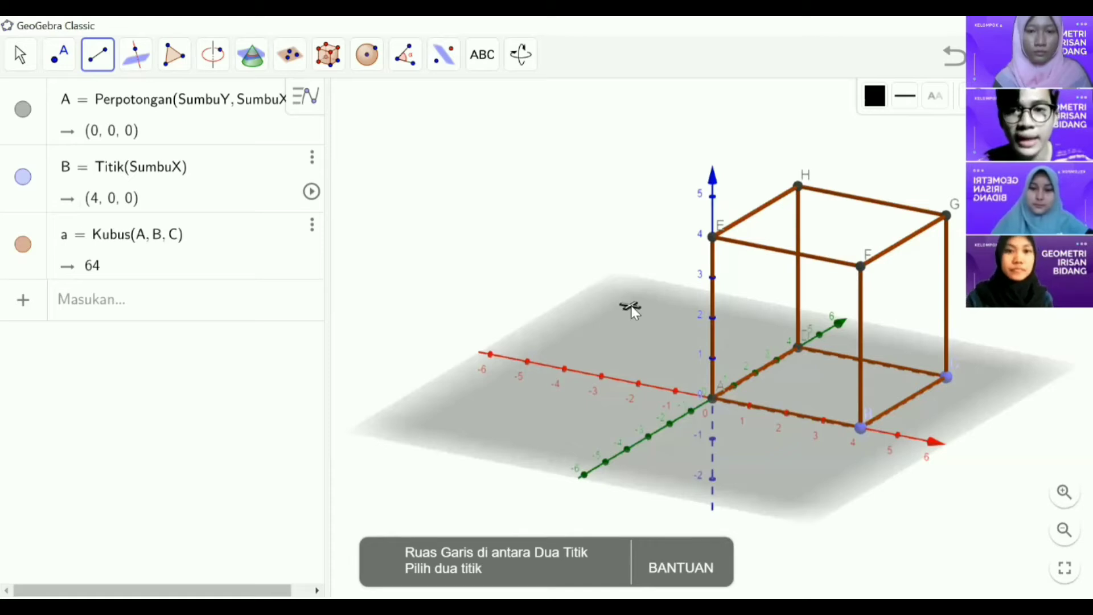
{"action": "left_click", "coordinate": [713, 399]}
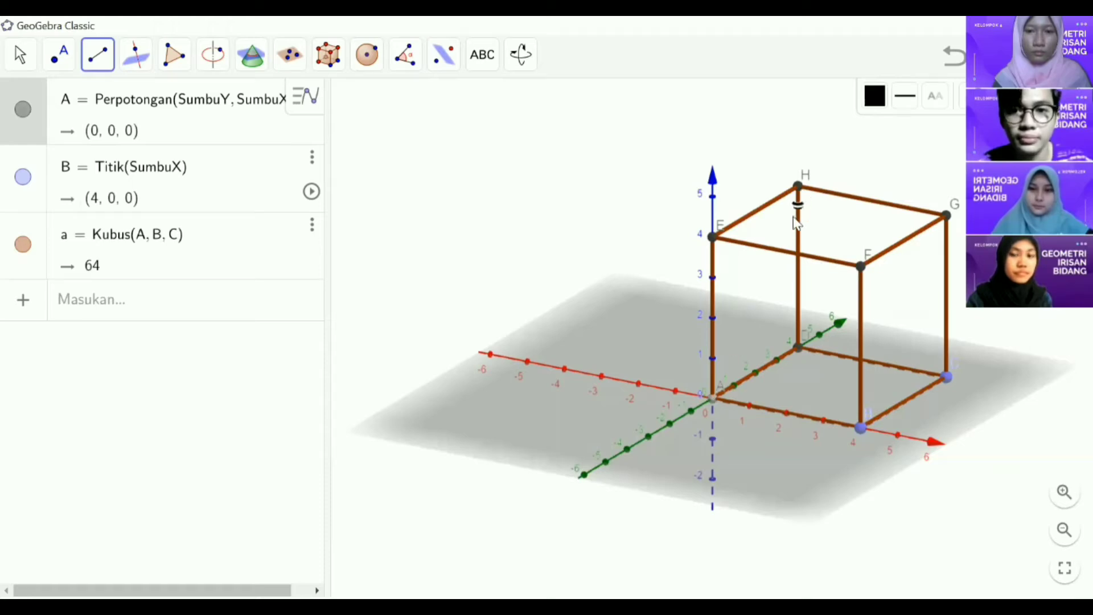
{"action": "left_click", "coordinate": [796, 192]}
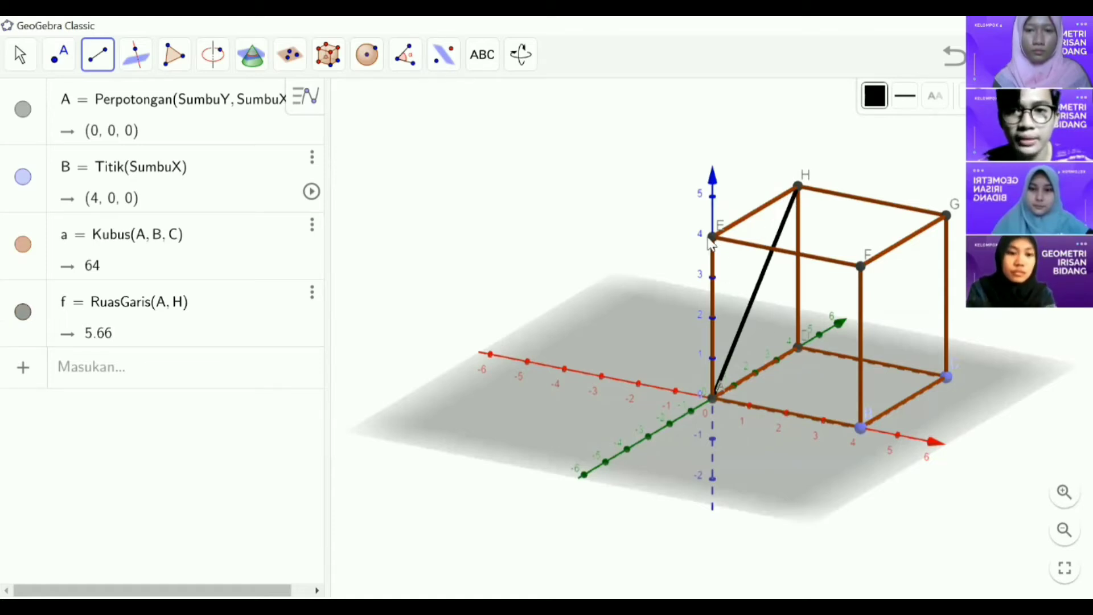
{"action": "left_click", "coordinate": [798, 347]}
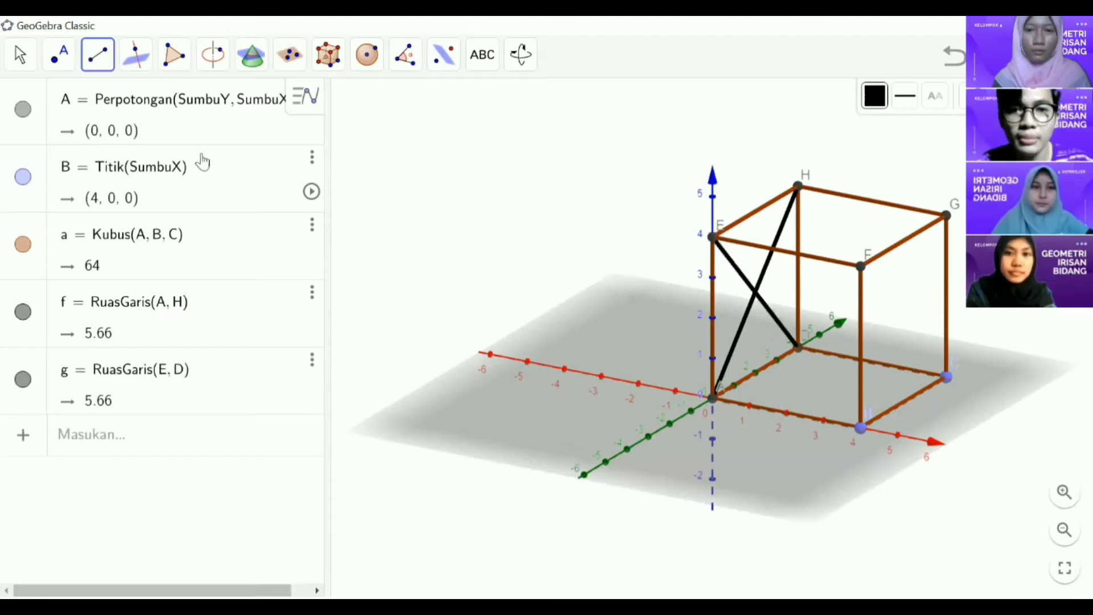
- Place a new point where diagonals AH and ED cross
{"action": "left_click", "coordinate": [59, 54]}
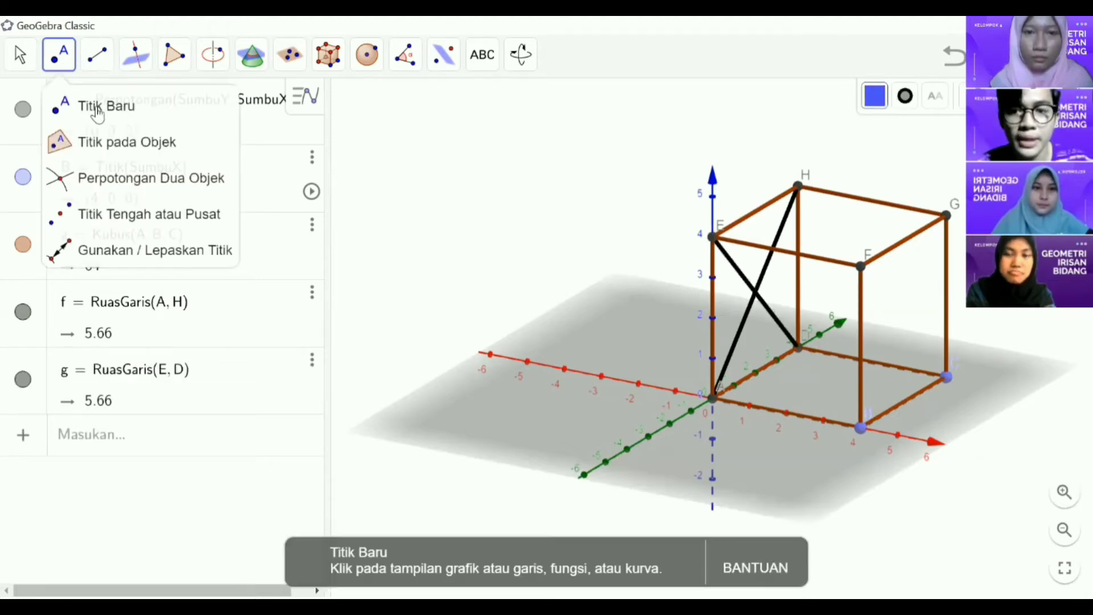
{"action": "left_click", "coordinate": [98, 109]}
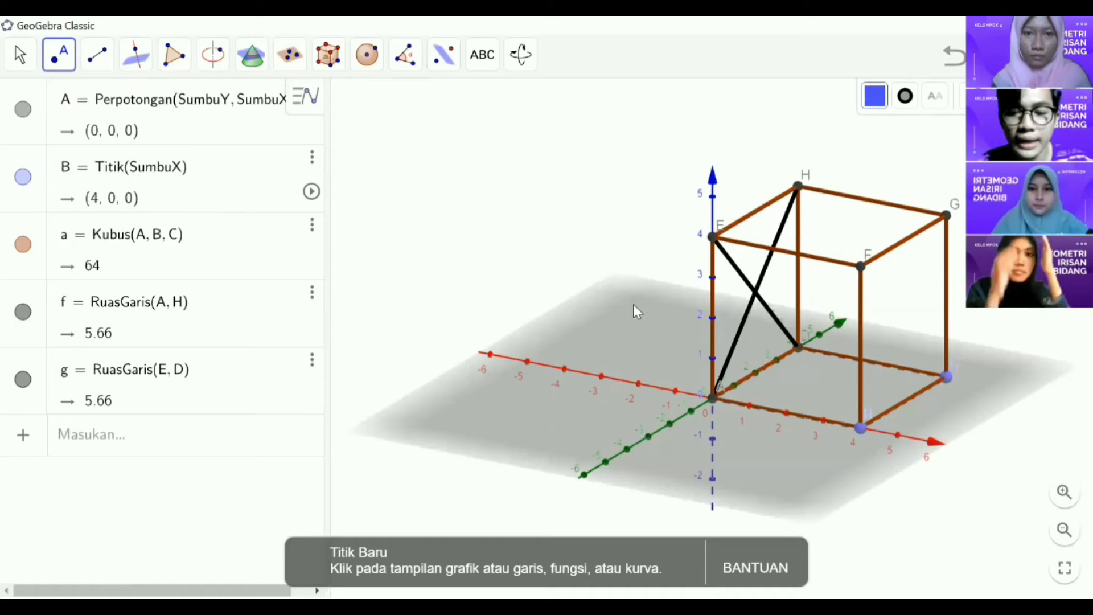
{"action": "left_click", "coordinate": [755, 292]}
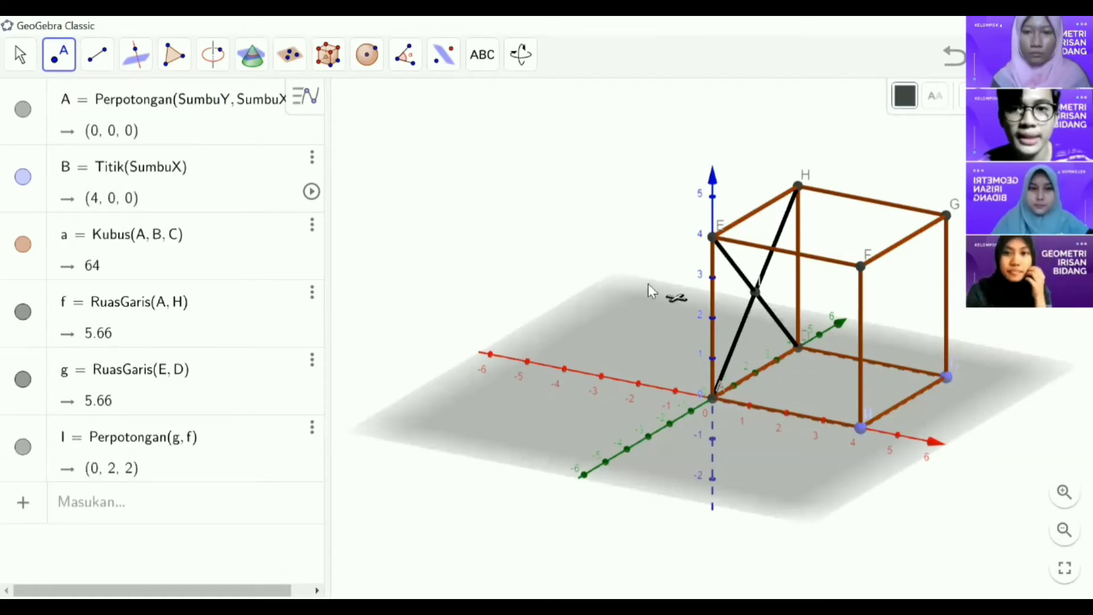
- Draw diagonal segments EG and FH across the cube's upper face and place a point at their intersection
{"action": "left_click", "coordinate": [101, 68]}
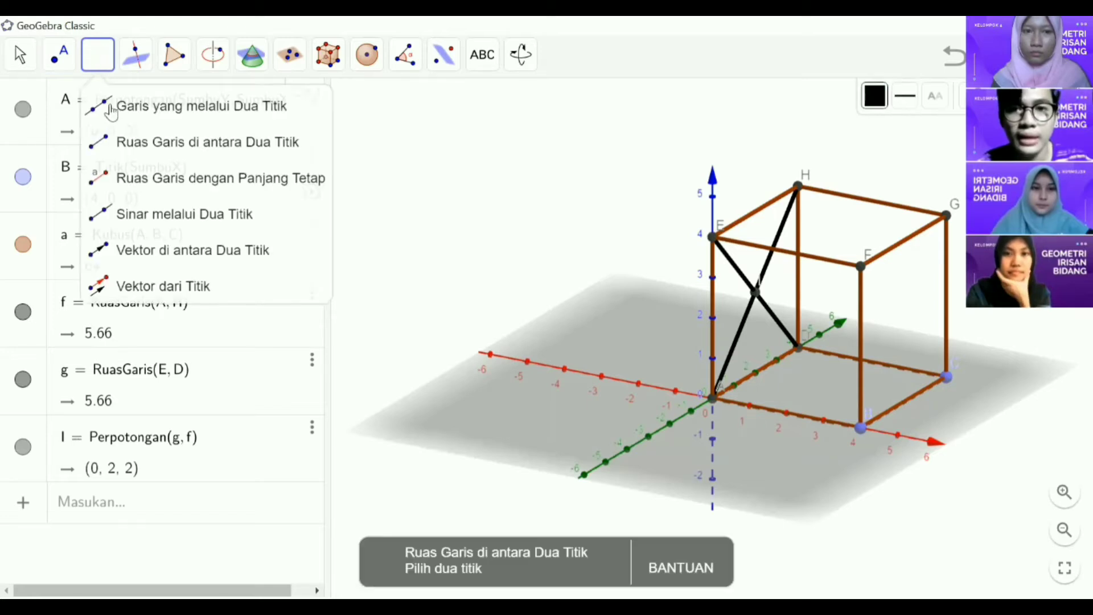
{"action": "left_click", "coordinate": [130, 149]}
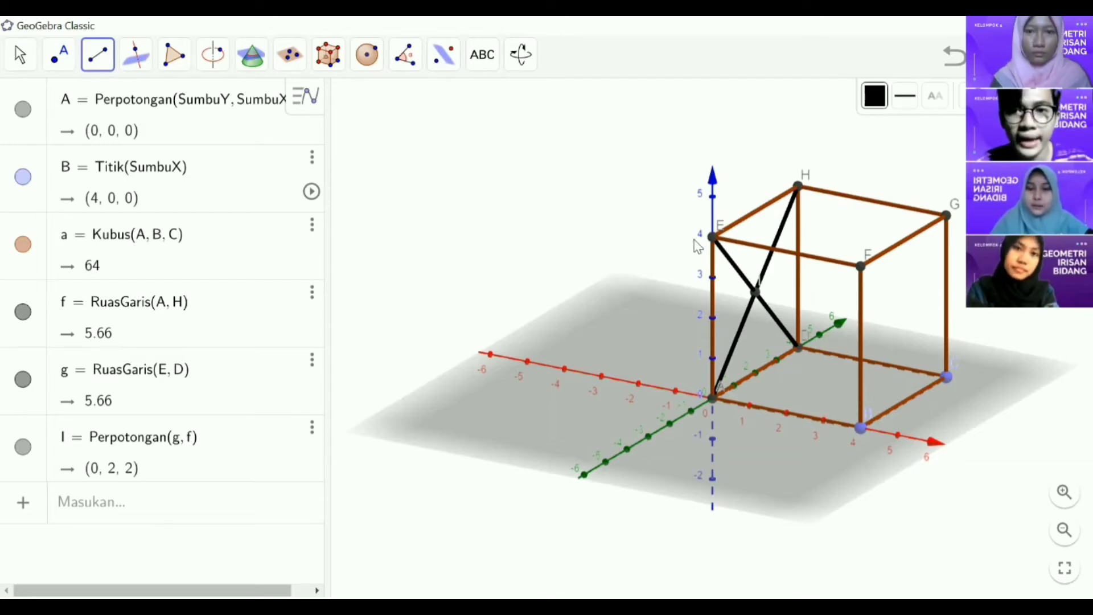
{"action": "left_click", "coordinate": [713, 237]}
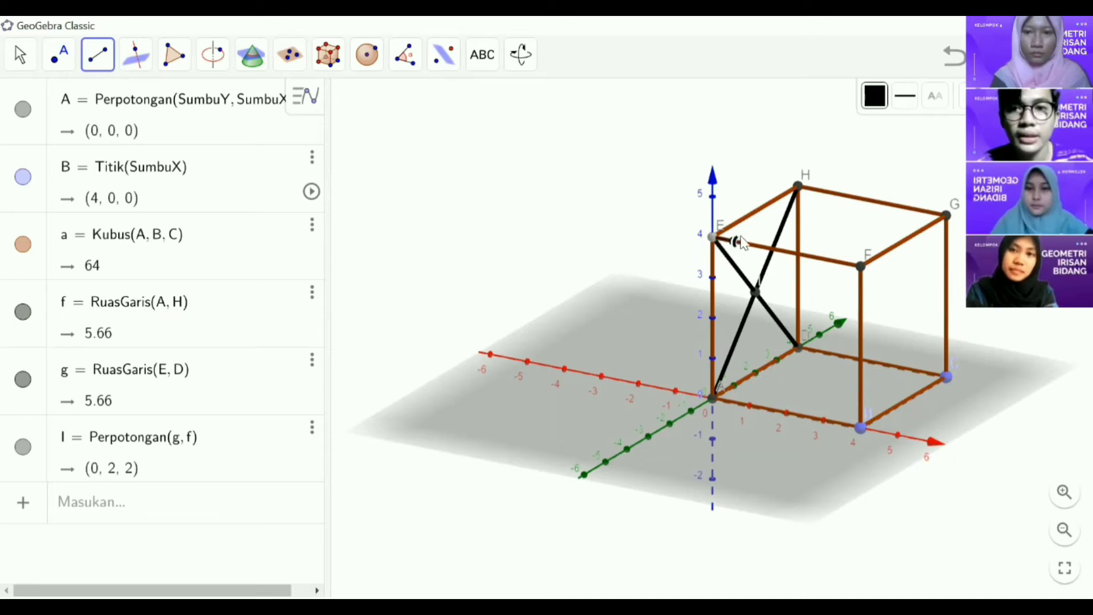
{"action": "left_click", "coordinate": [947, 217]}
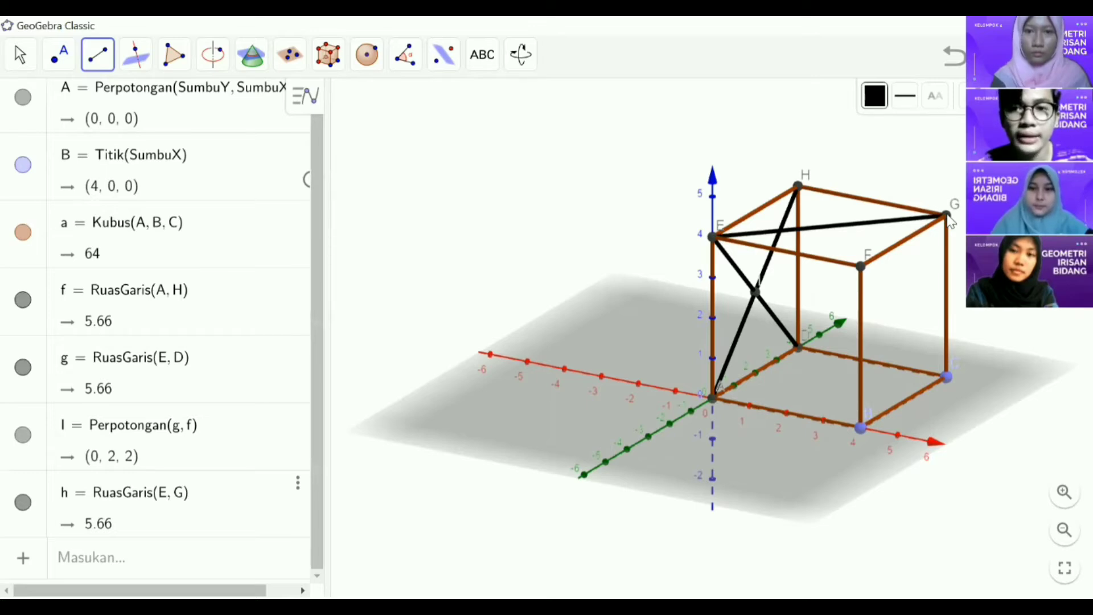
{"action": "left_click", "coordinate": [861, 266]}
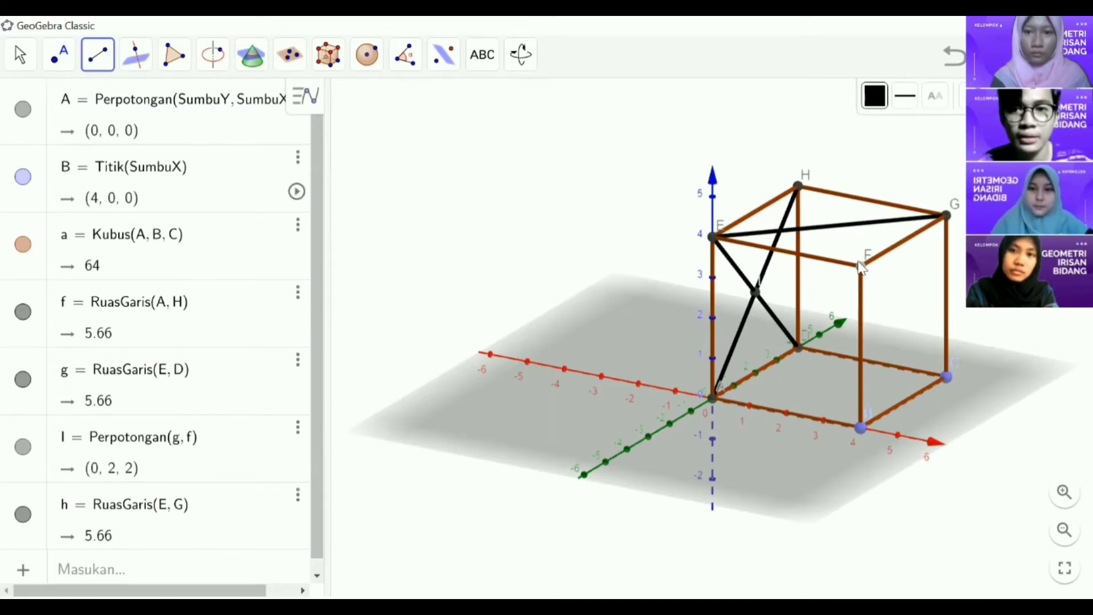
{"action": "left_click", "coordinate": [798, 187]}
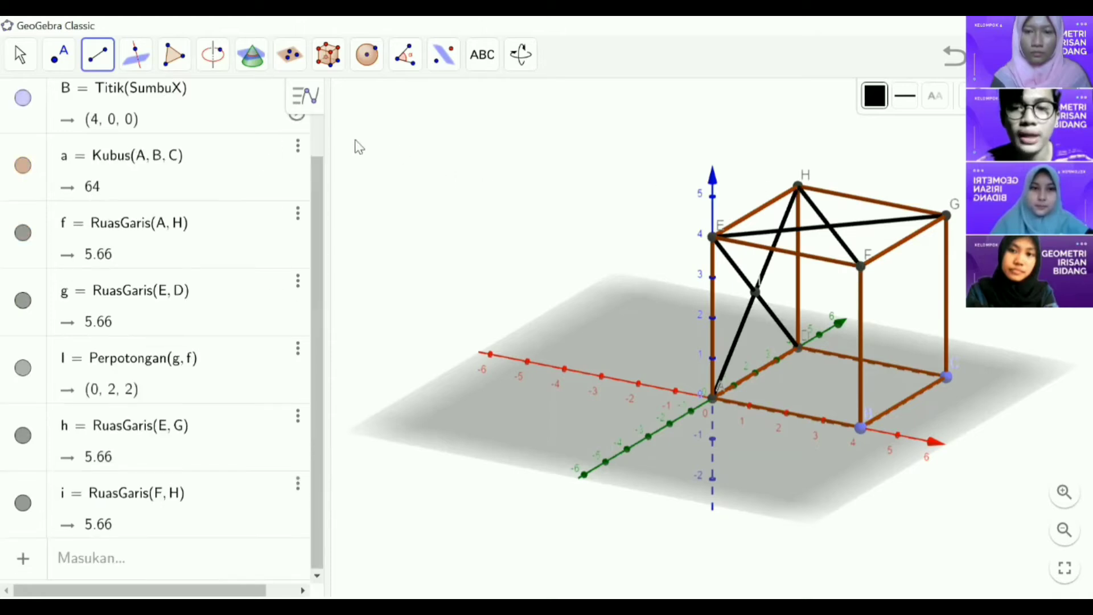
{"action": "left_click", "coordinate": [93, 106]}
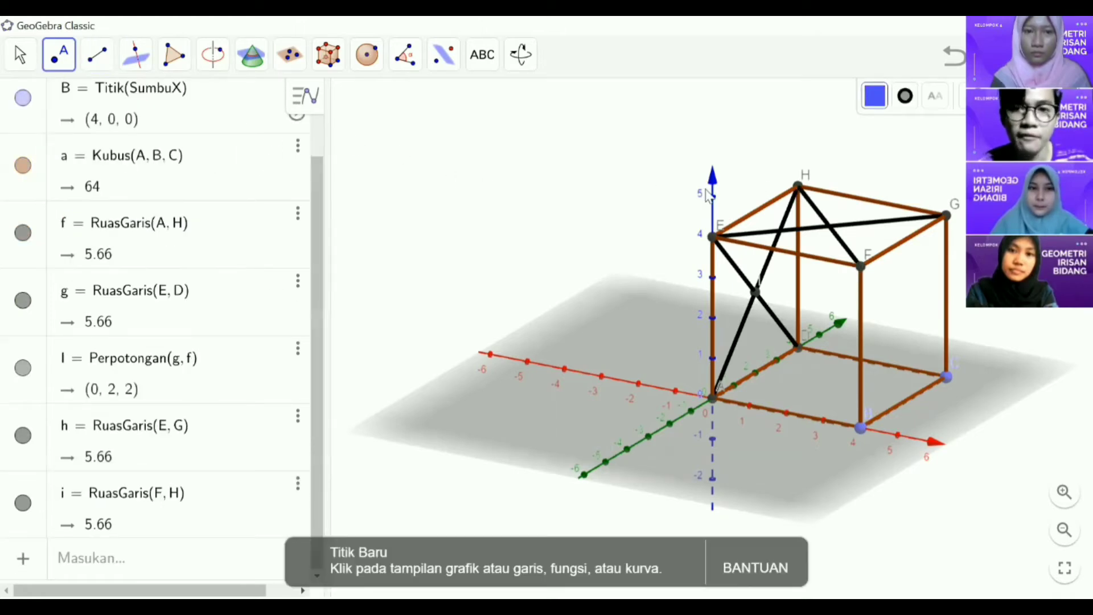
{"action": "left_click", "coordinate": [828, 226]}
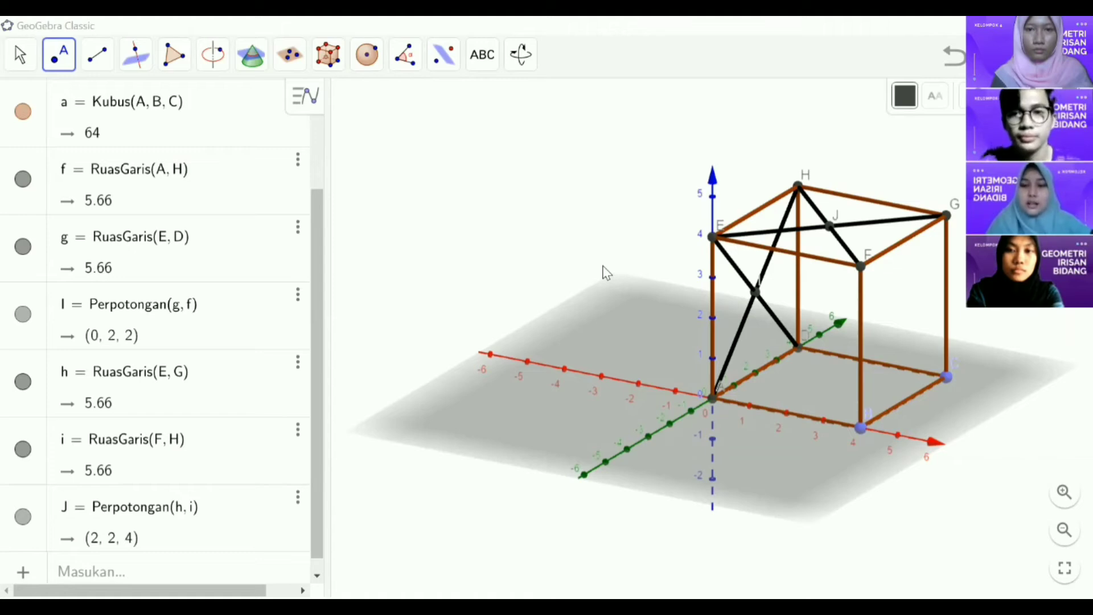
- Draw an infinite line through H and I and another through A and D
{"action": "left_click", "coordinate": [102, 68]}
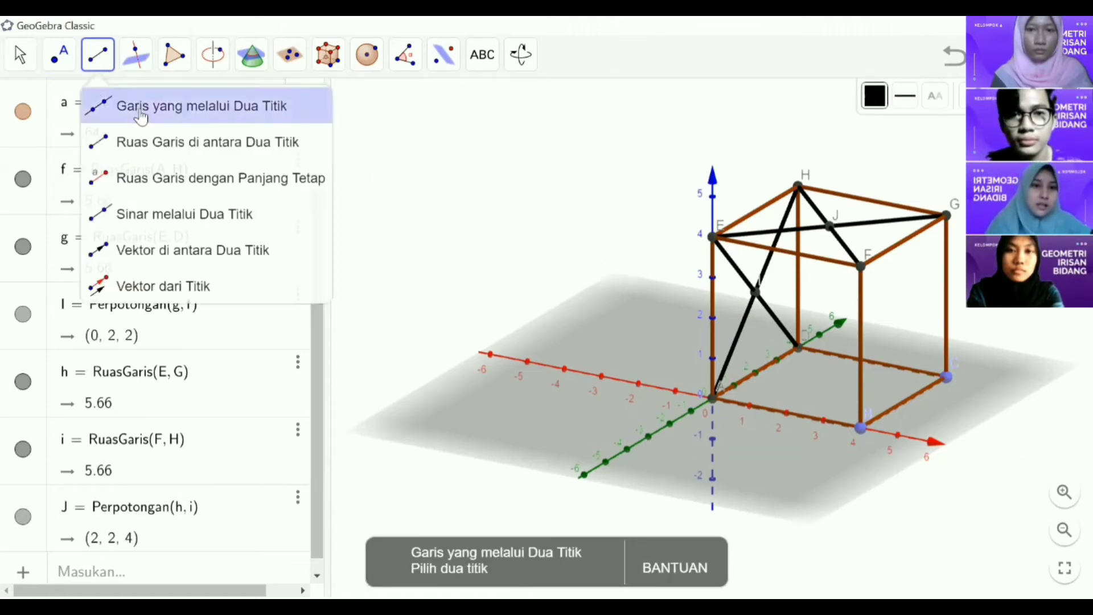
{"action": "left_click", "coordinate": [144, 116]}
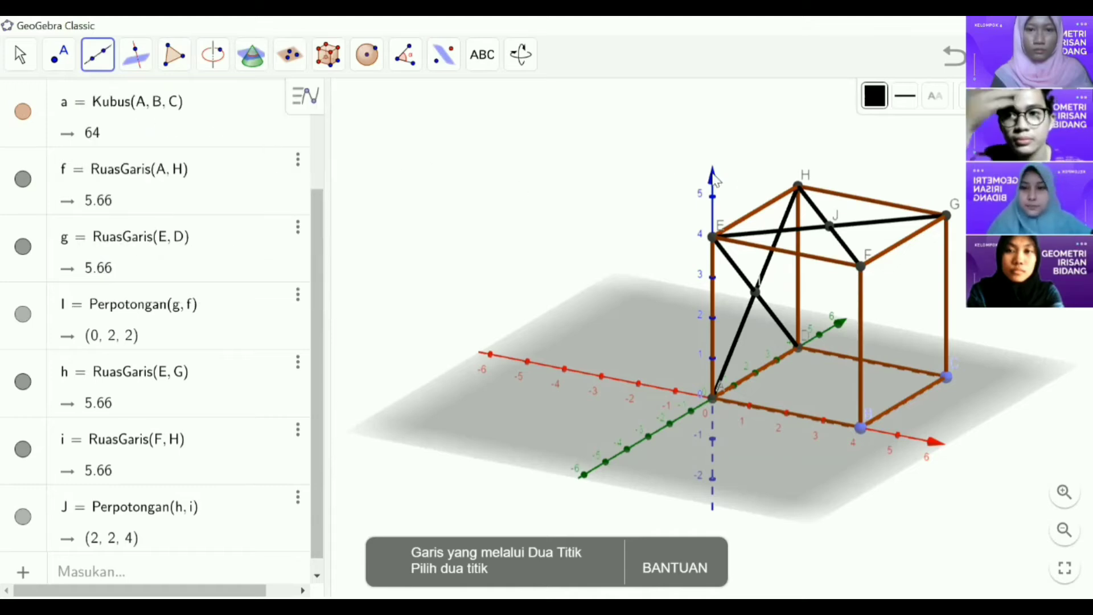
{"action": "left_click", "coordinate": [799, 187]}
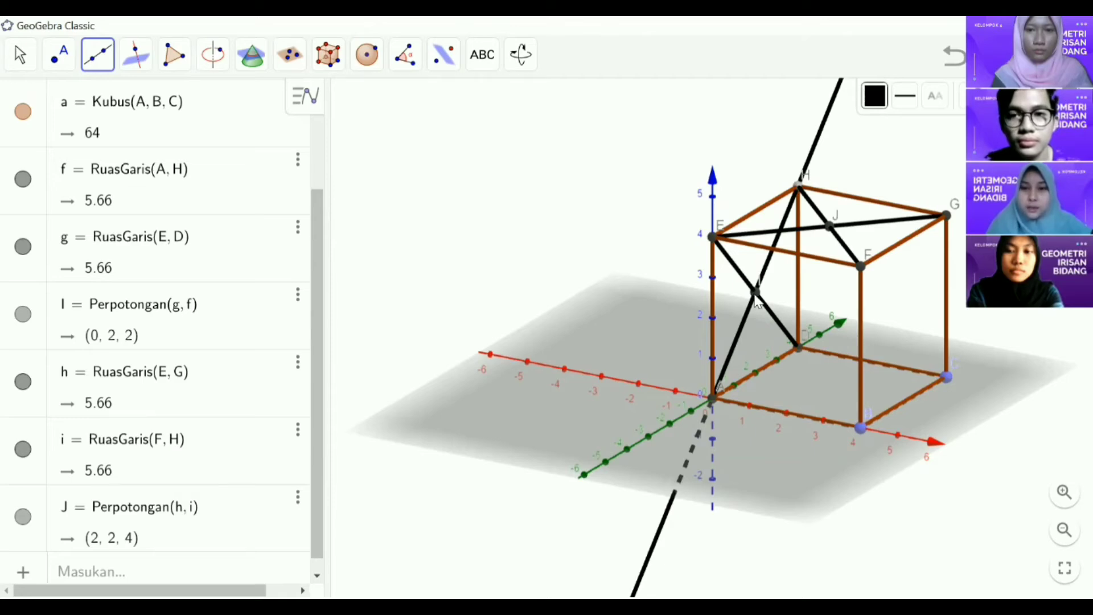
{"action": "left_click", "coordinate": [756, 296]}
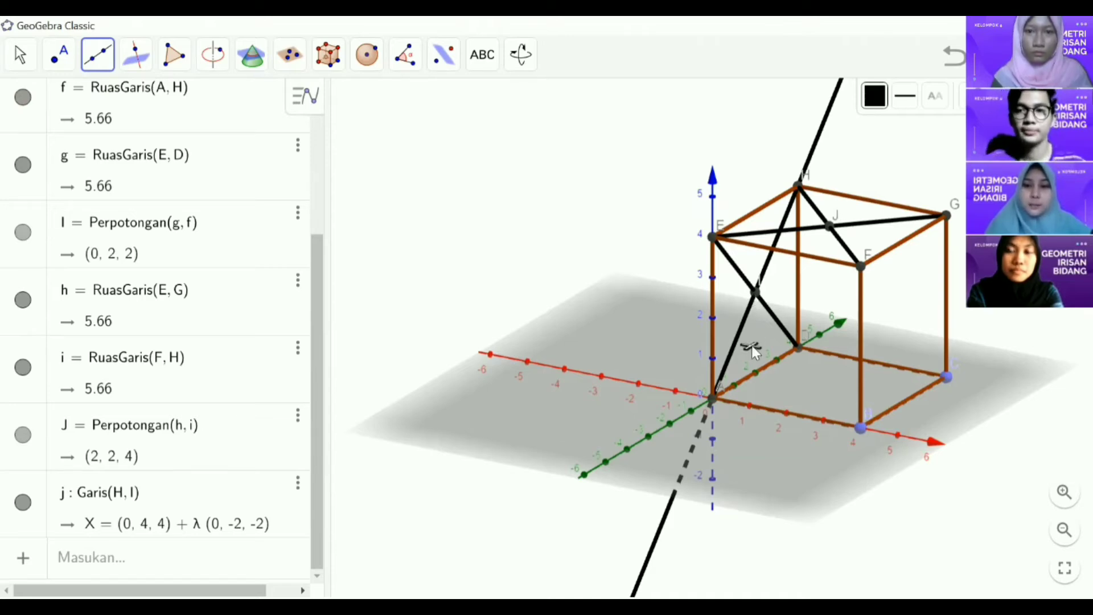
{"action": "left_click", "coordinate": [713, 400]}
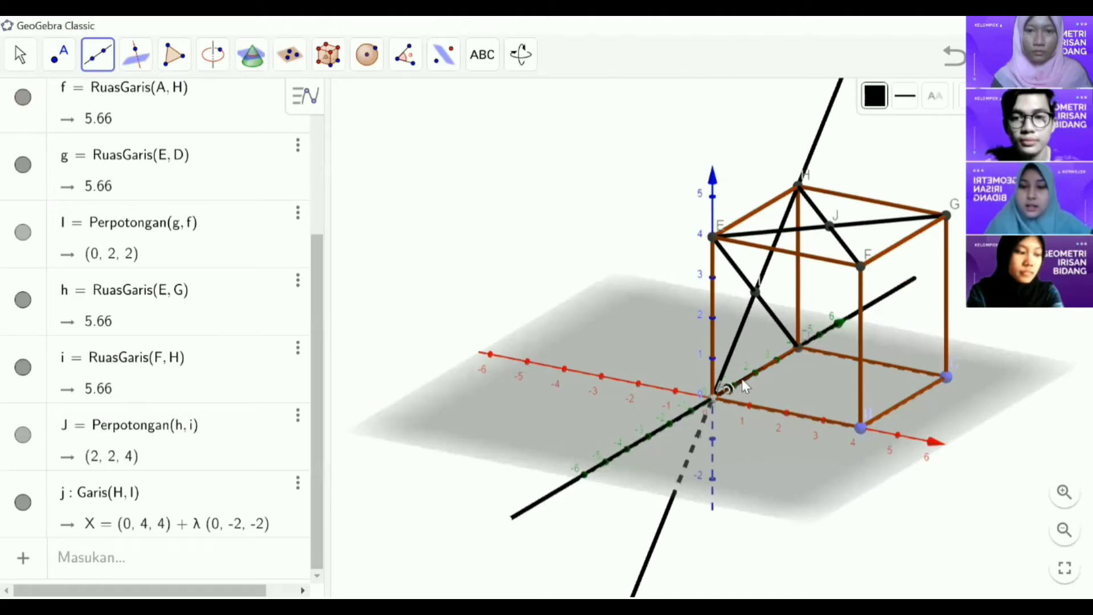
{"action": "left_click", "coordinate": [801, 347]}
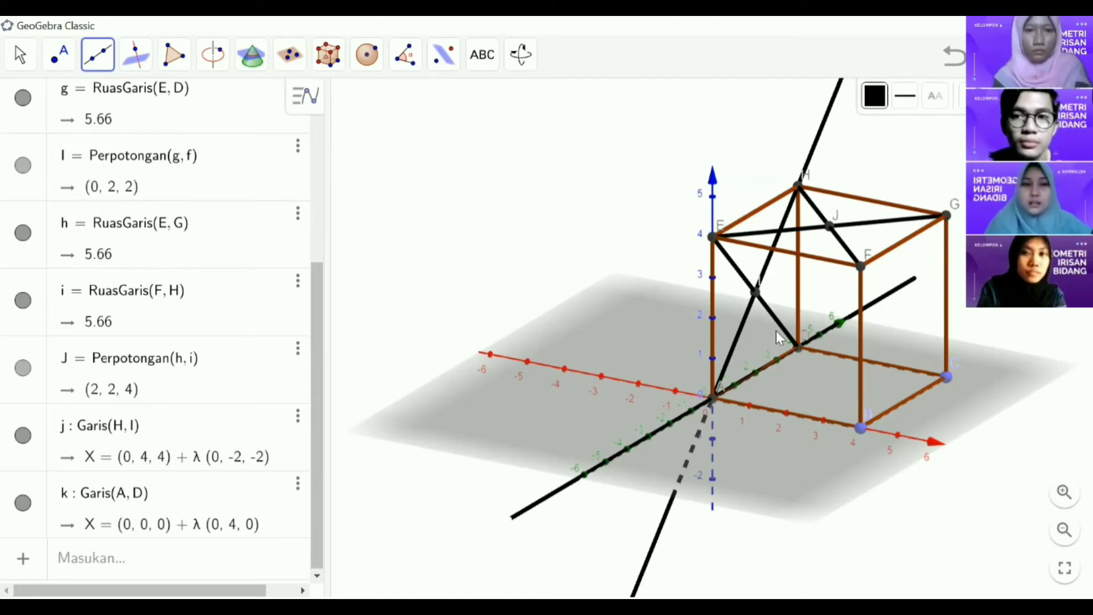
- Draw an infinite line through vertex H and the upper face's centre point J
{"action": "left_click", "coordinate": [97, 57]}
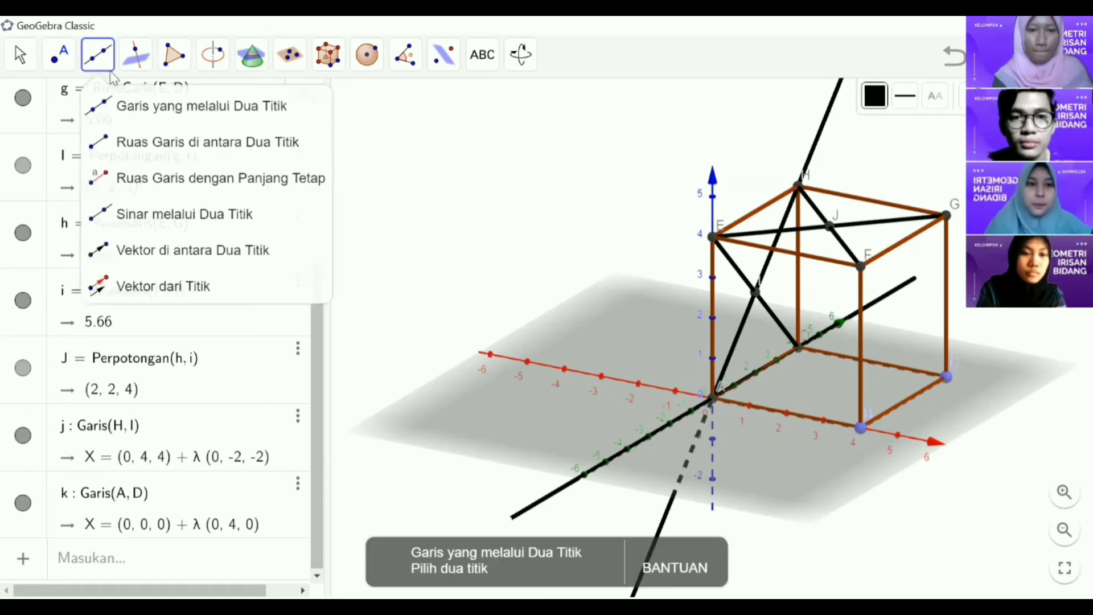
{"action": "left_click", "coordinate": [130, 109]}
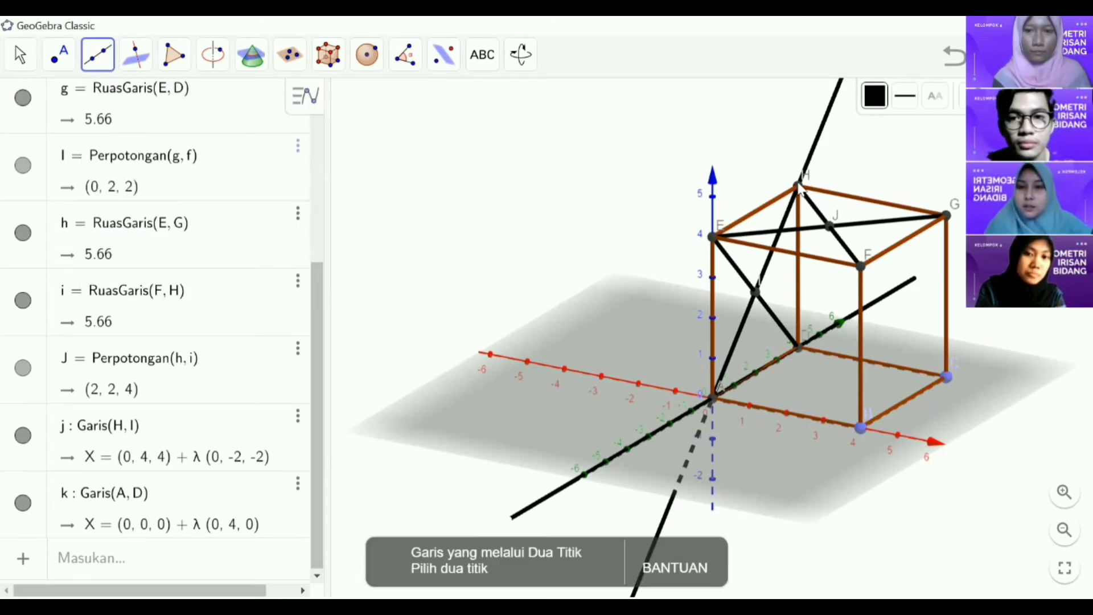
{"action": "left_click", "coordinate": [798, 184]}
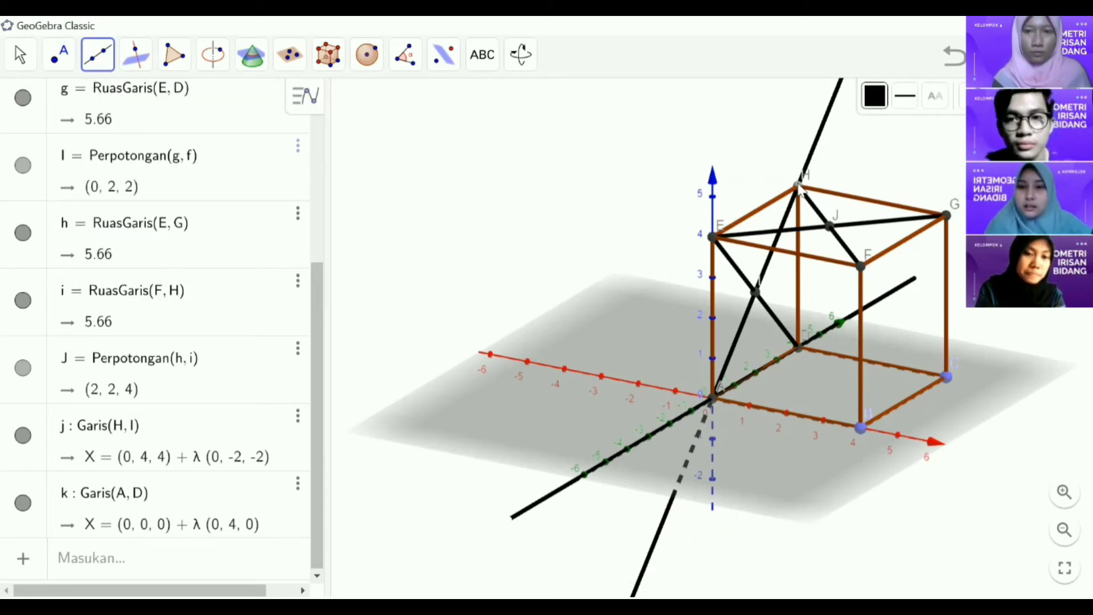
{"action": "left_click", "coordinate": [832, 229]}
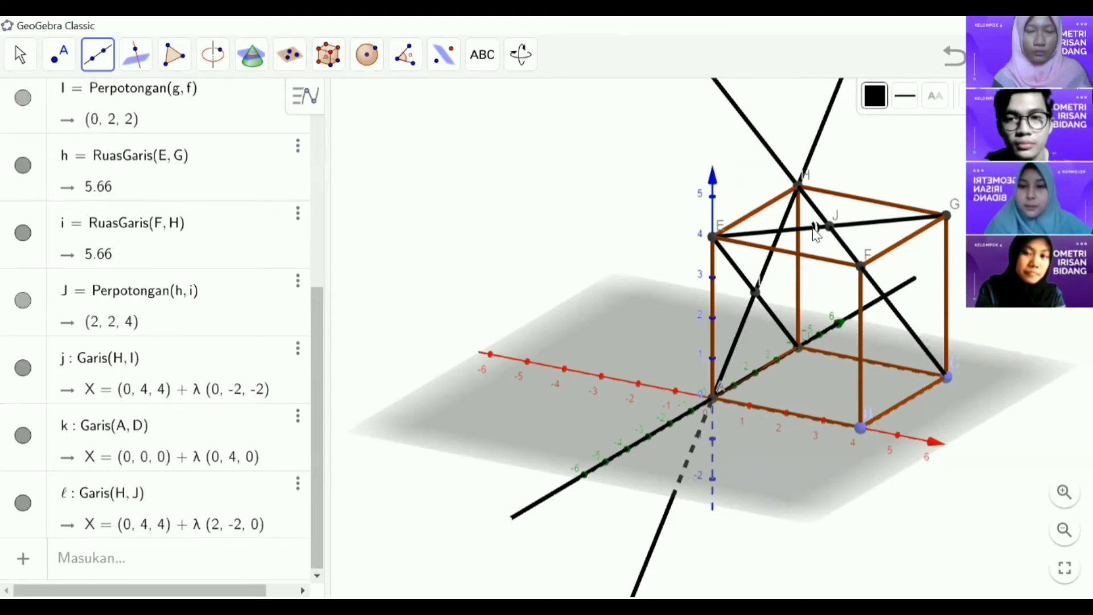
- Draw an infinite line through E and F and another through A and F
{"action": "left_click", "coordinate": [713, 237]}
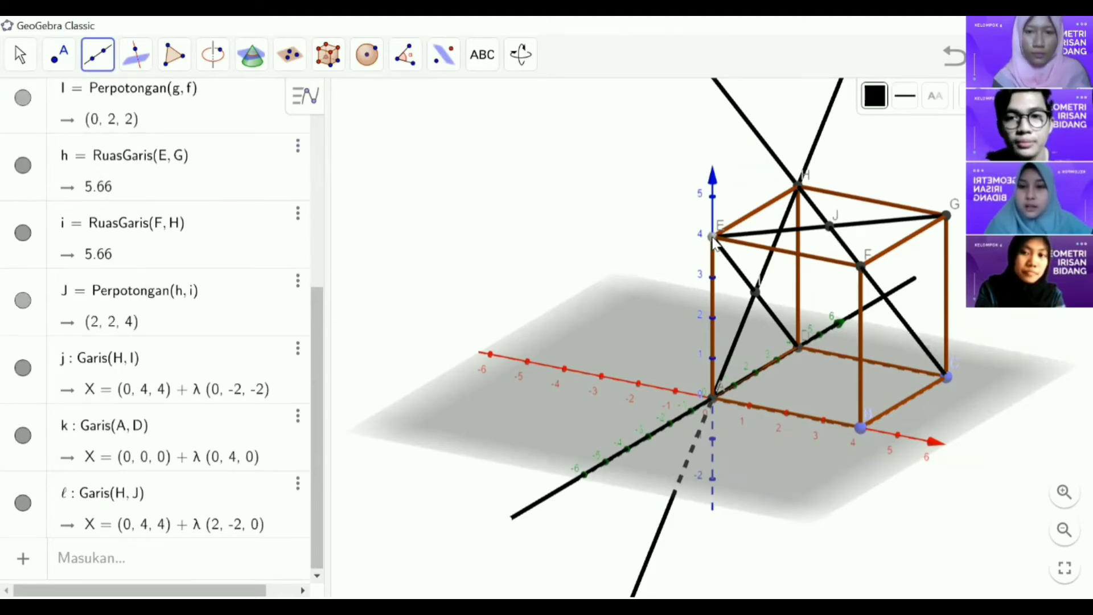
{"action": "left_click", "coordinate": [861, 267]}
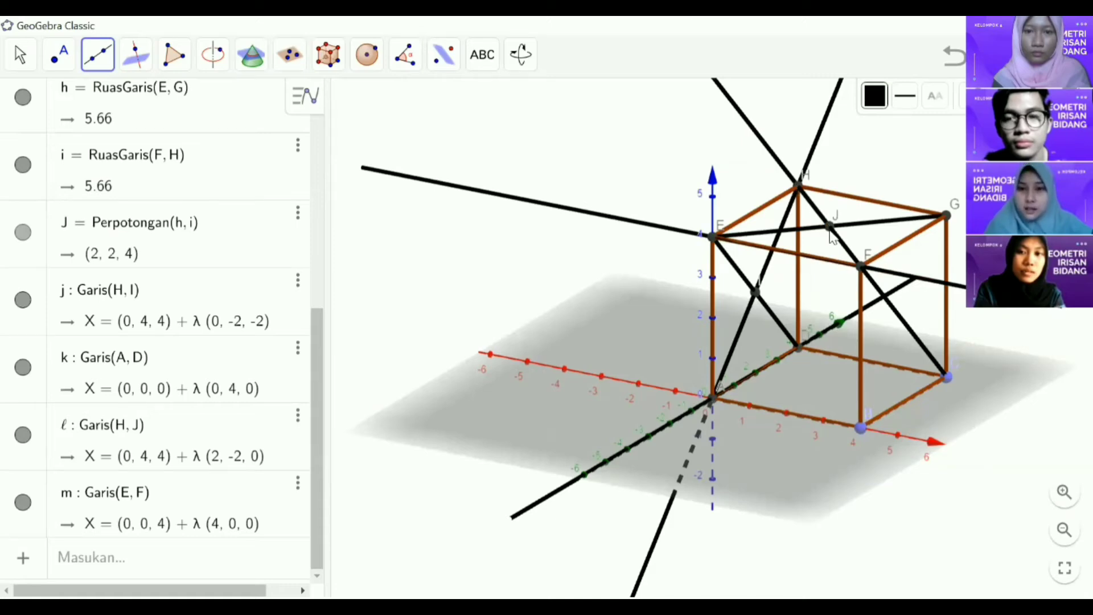
{"action": "left_click", "coordinate": [713, 399]}
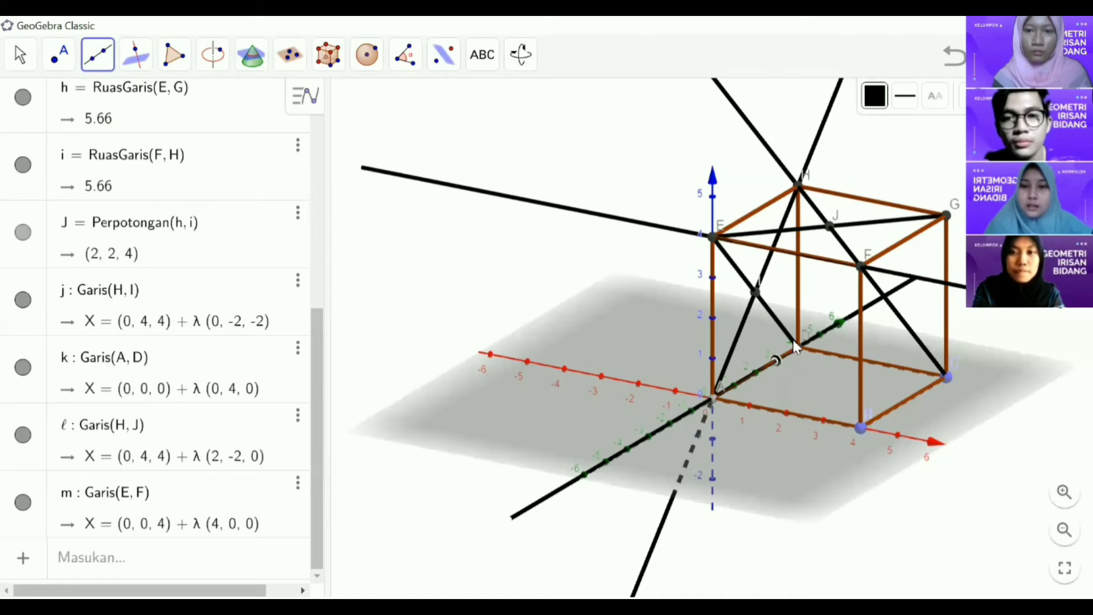
{"action": "left_click", "coordinate": [860, 268]}
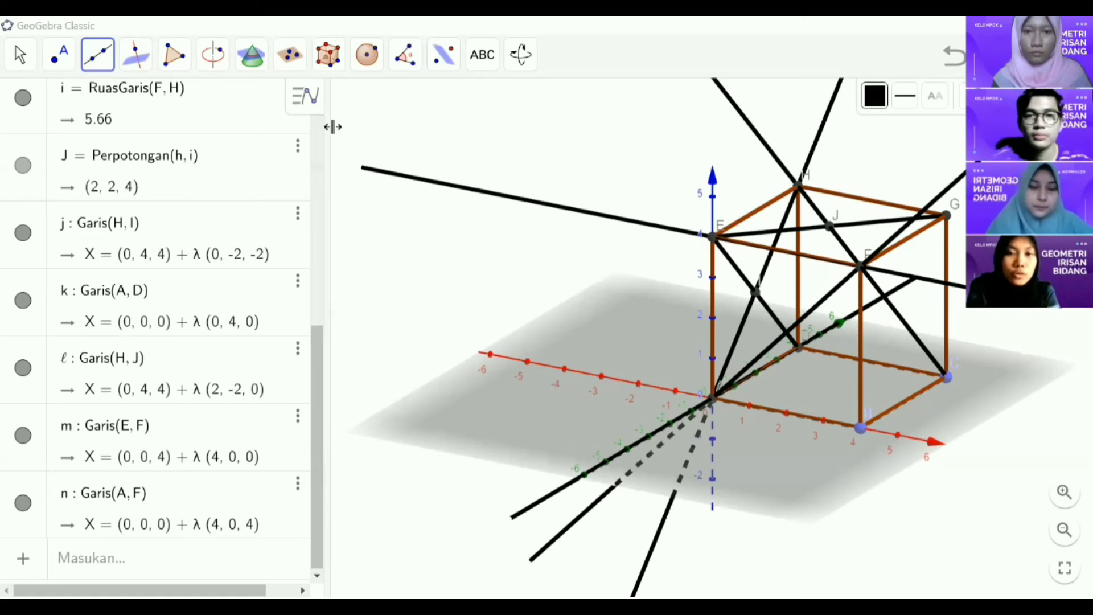
- Create a triangular polygon with vertices H, A and F as the cube's section
{"action": "left_click", "coordinate": [174, 55]}
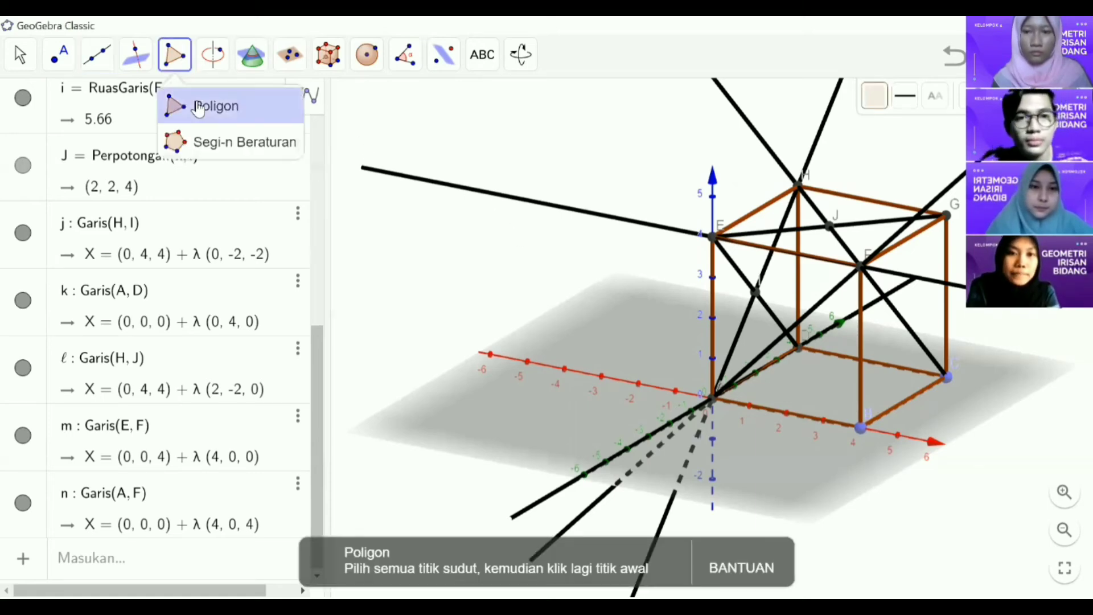
{"action": "left_click", "coordinate": [171, 106]}
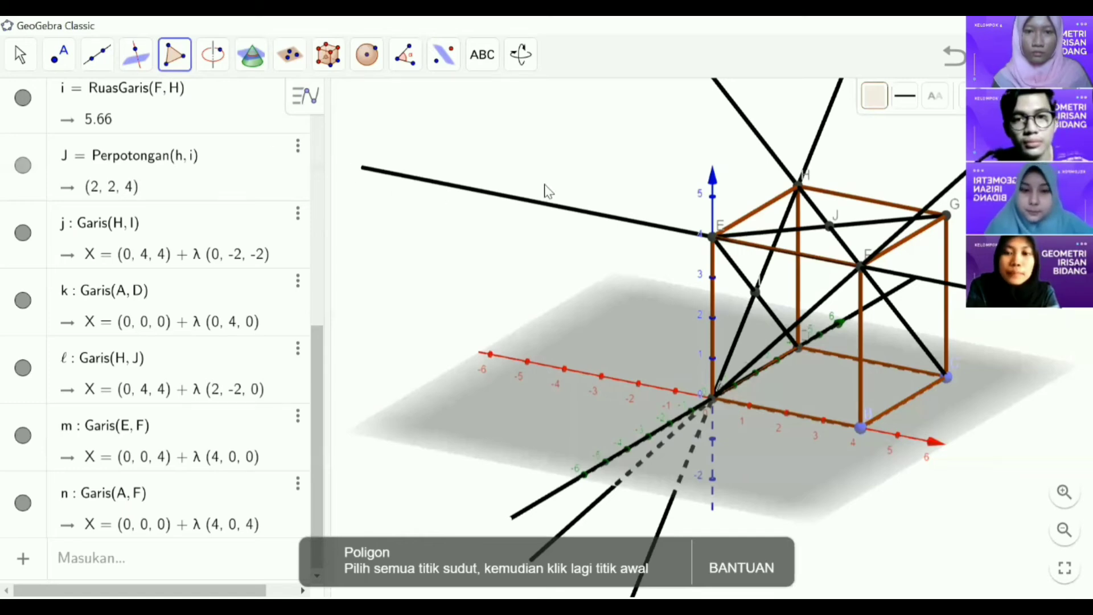
{"action": "left_click", "coordinate": [798, 185]}
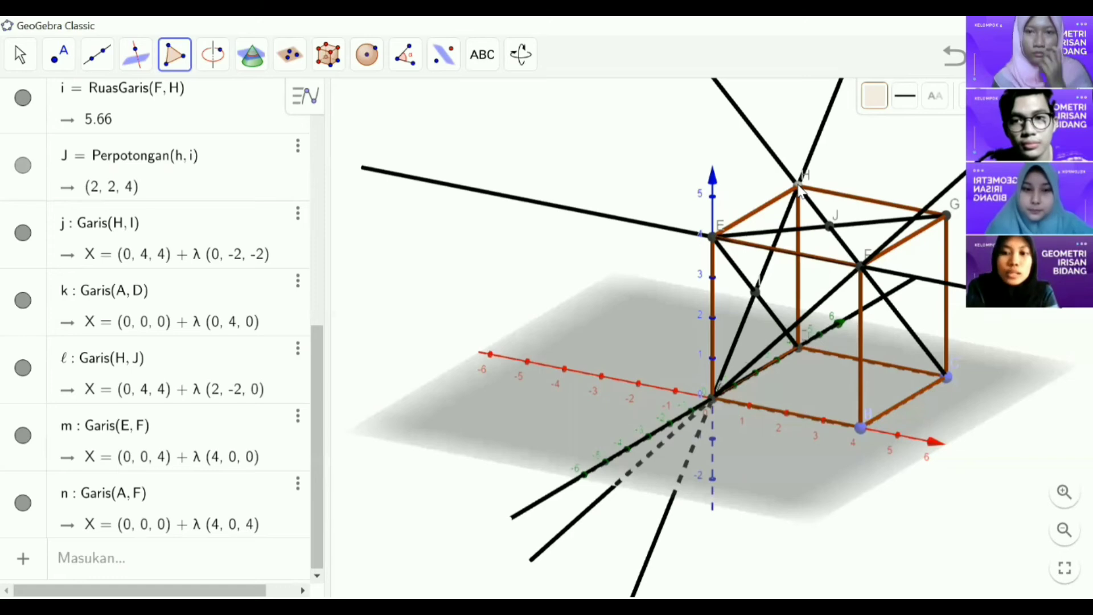
{"action": "left_click", "coordinate": [714, 400]}
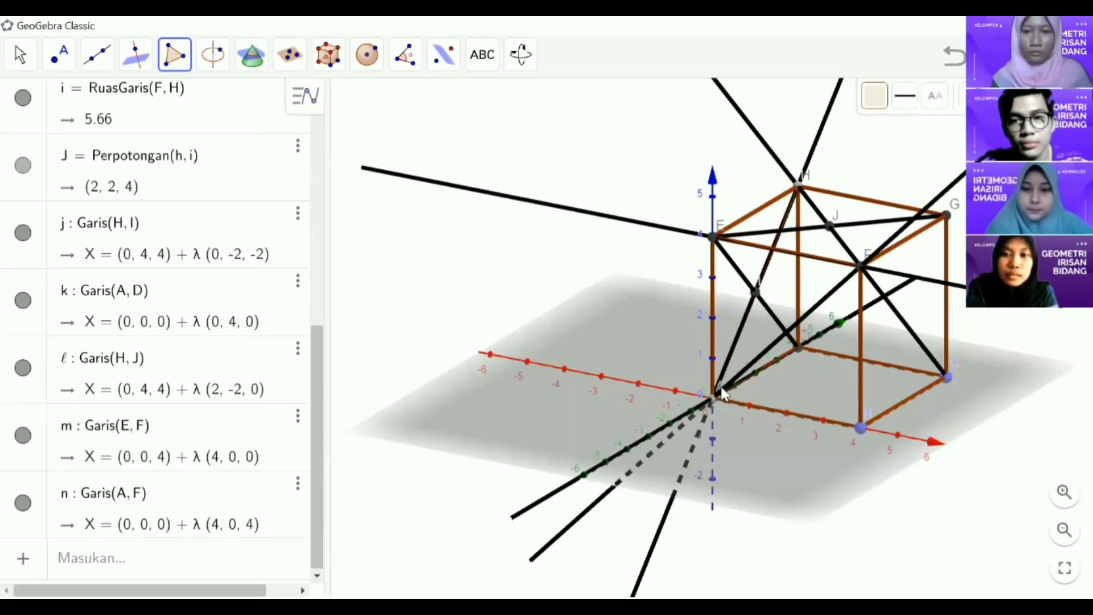
{"action": "left_click", "coordinate": [863, 269]}
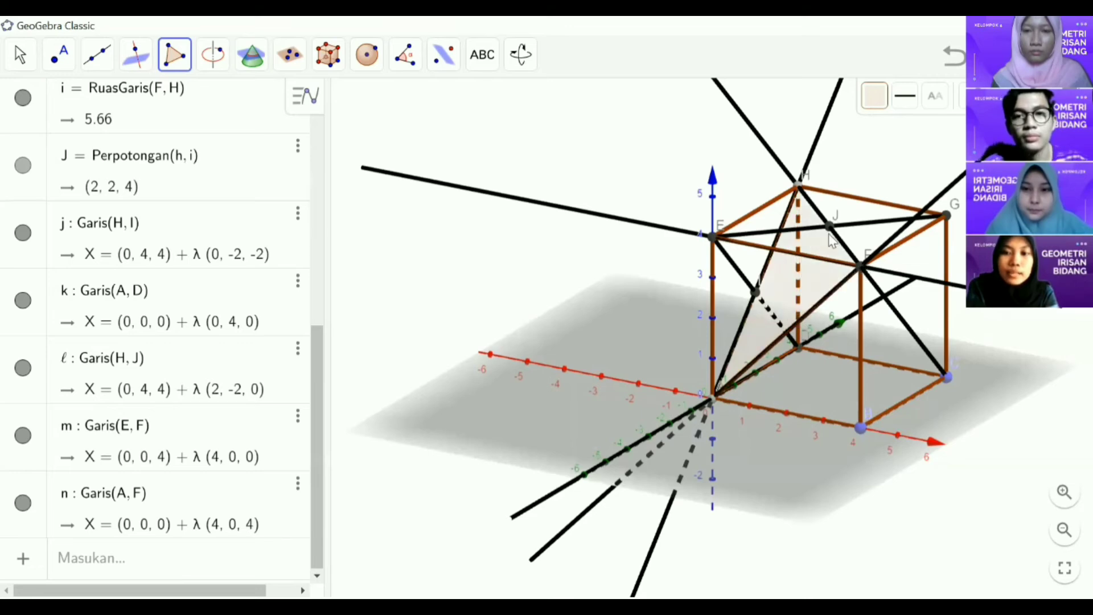
{"action": "left_click", "coordinate": [799, 187]}
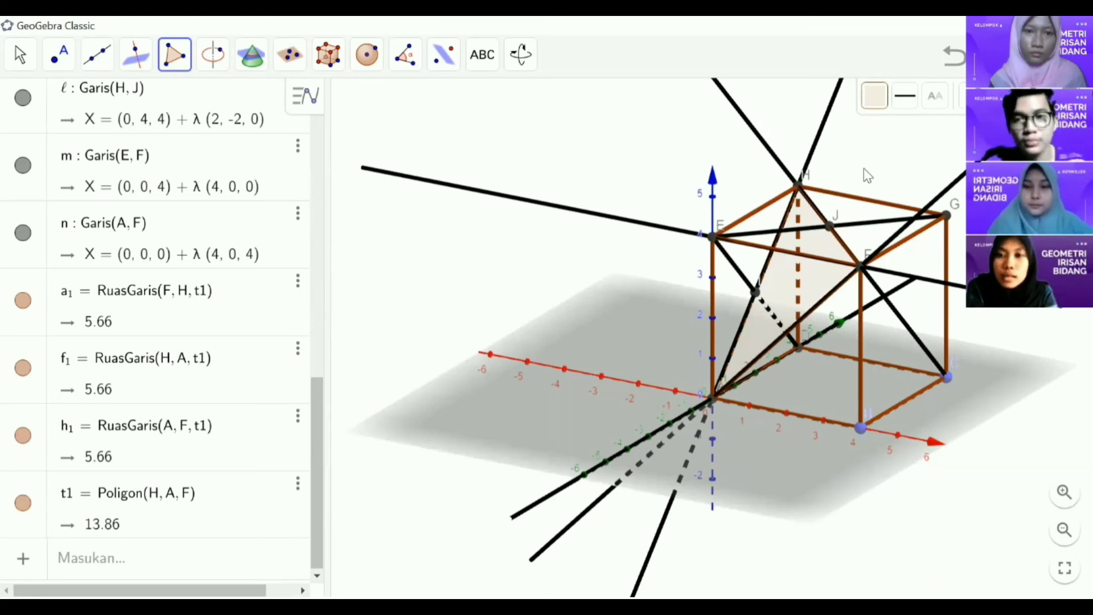
- Colour the triangle HAF pink and raise its fill opacity so the section looks more solid
{"action": "left_click", "coordinate": [875, 108]}
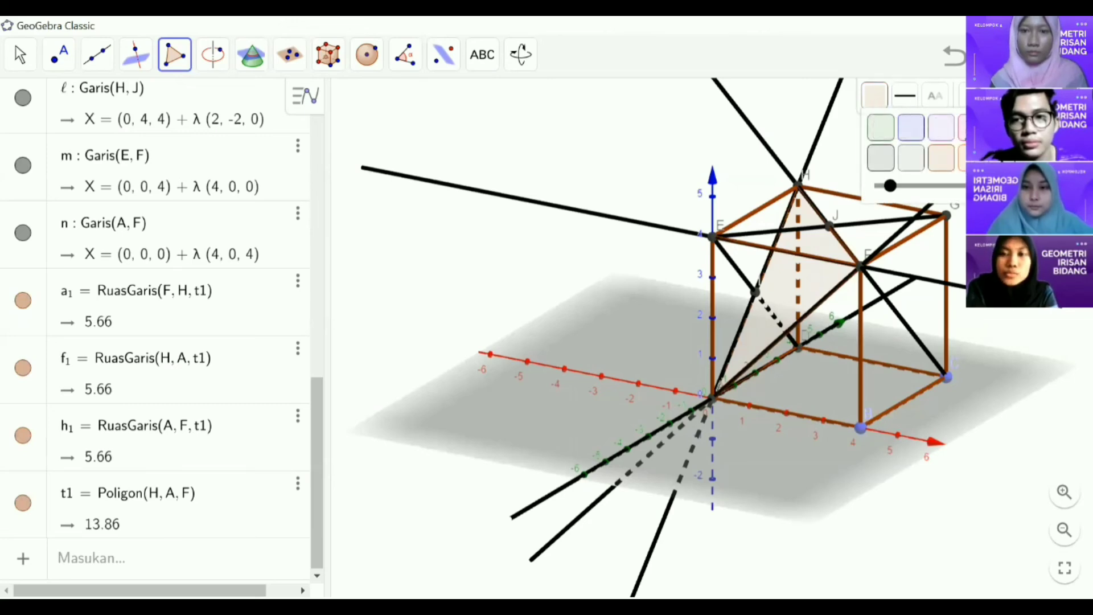
{"action": "left_click", "coordinate": [961, 130]}
{"action": "left_click", "coordinate": [875, 106]}
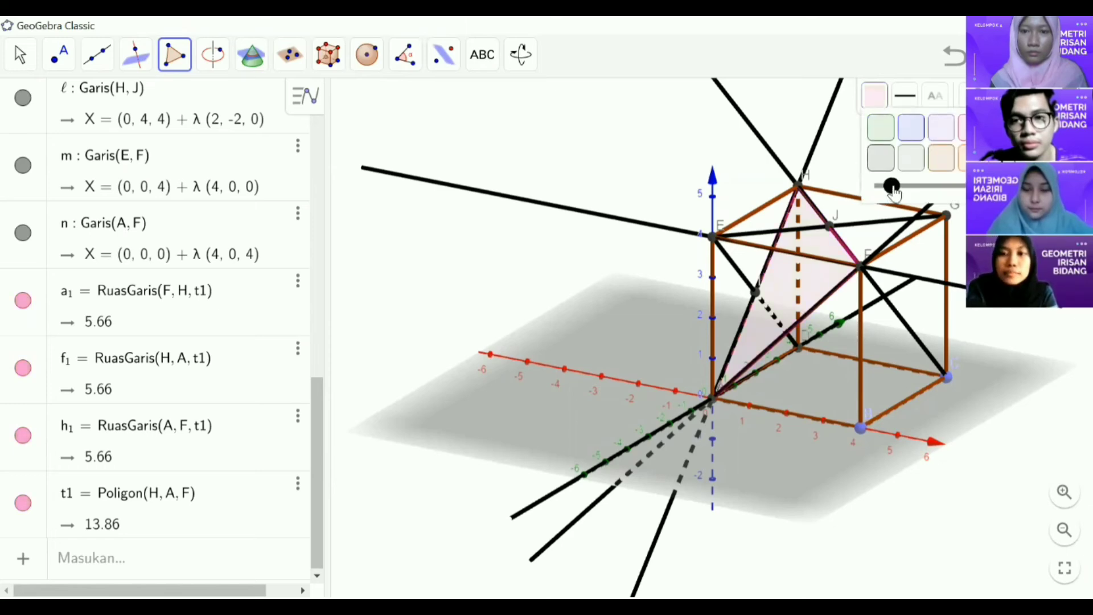
{"action": "left_click_drag", "start_coordinate": [900, 194], "coordinate": [941, 196]}
{"action": "key", "text": "Escape"}
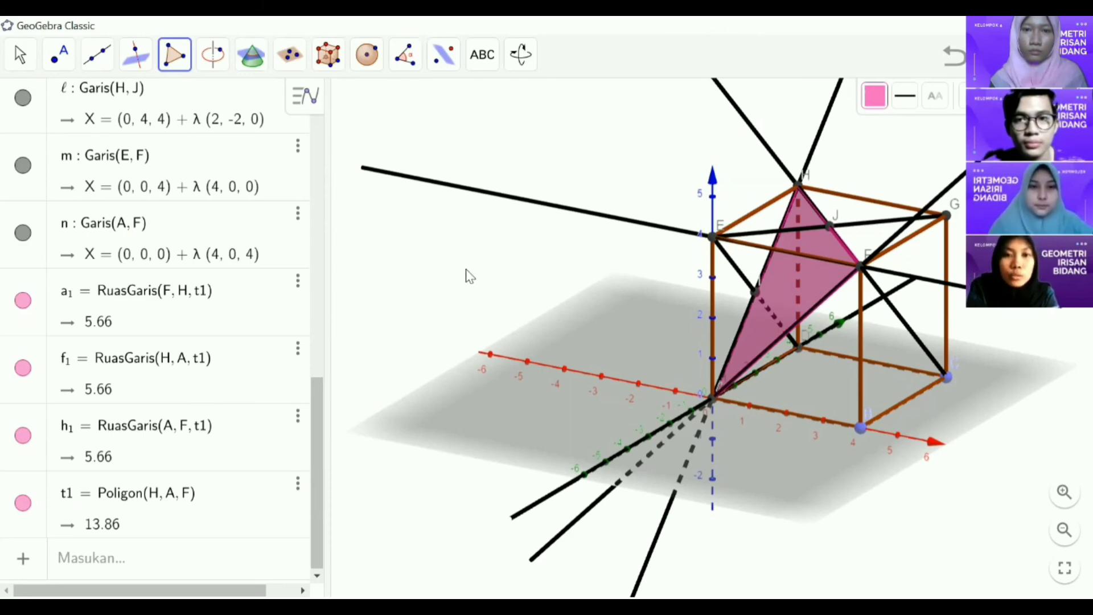
- Create a plane through the three points H, I and J
{"action": "left_click", "coordinate": [295, 64]}
{"action": "left_click", "coordinate": [329, 109]}
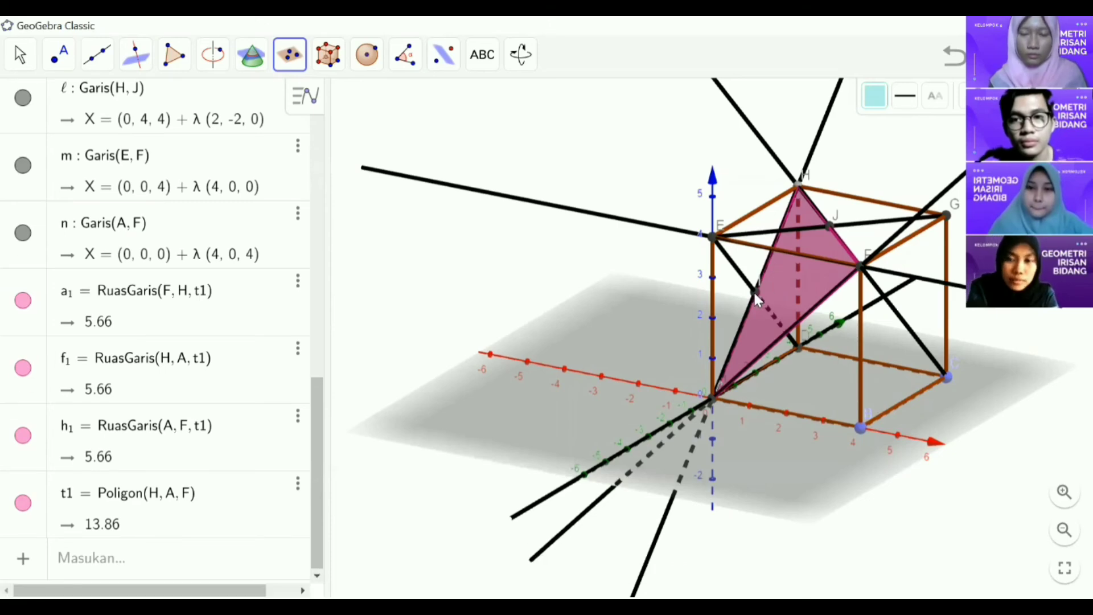
{"action": "left_click", "coordinate": [828, 224]}
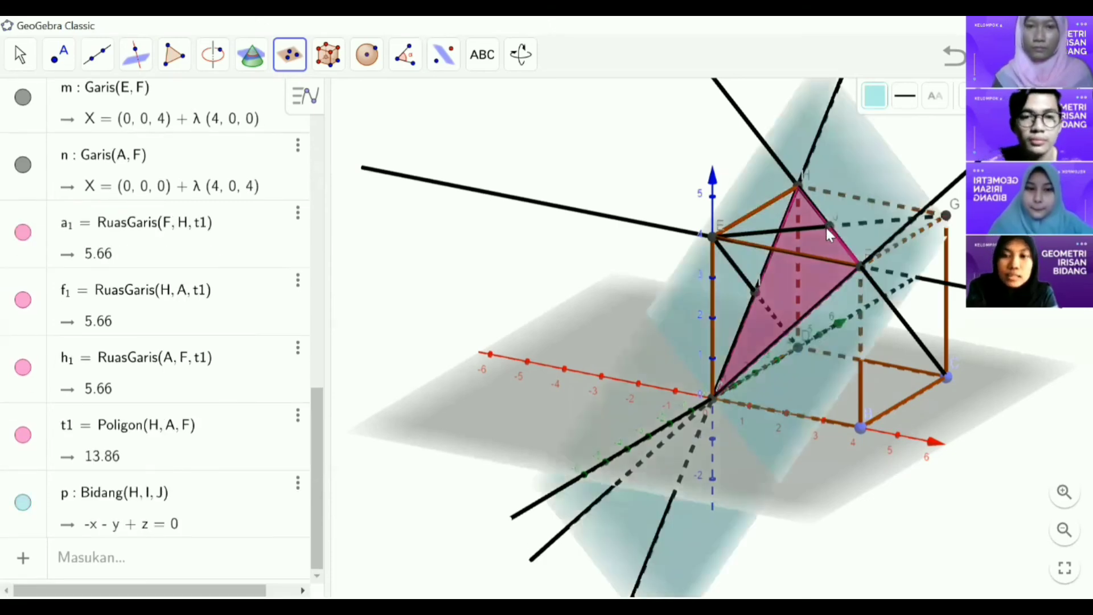
{"action": "left_click", "coordinate": [21, 54]}
{"action": "mouse_move", "coordinate": [60, 55]}
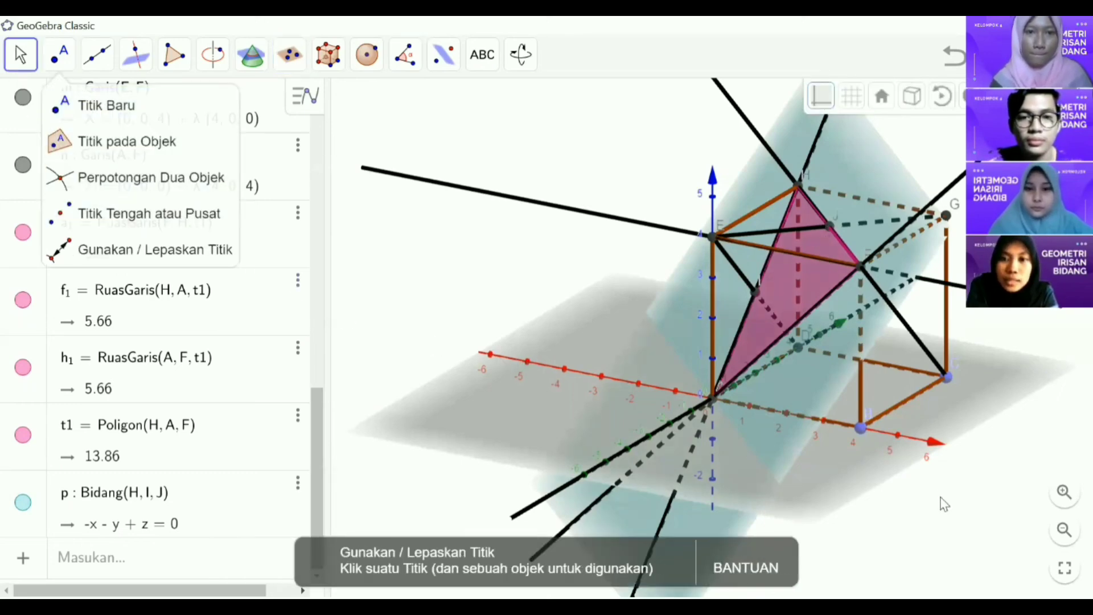
{"action": "left_click_drag", "start_coordinate": [916, 523], "coordinate": [944, 520]}
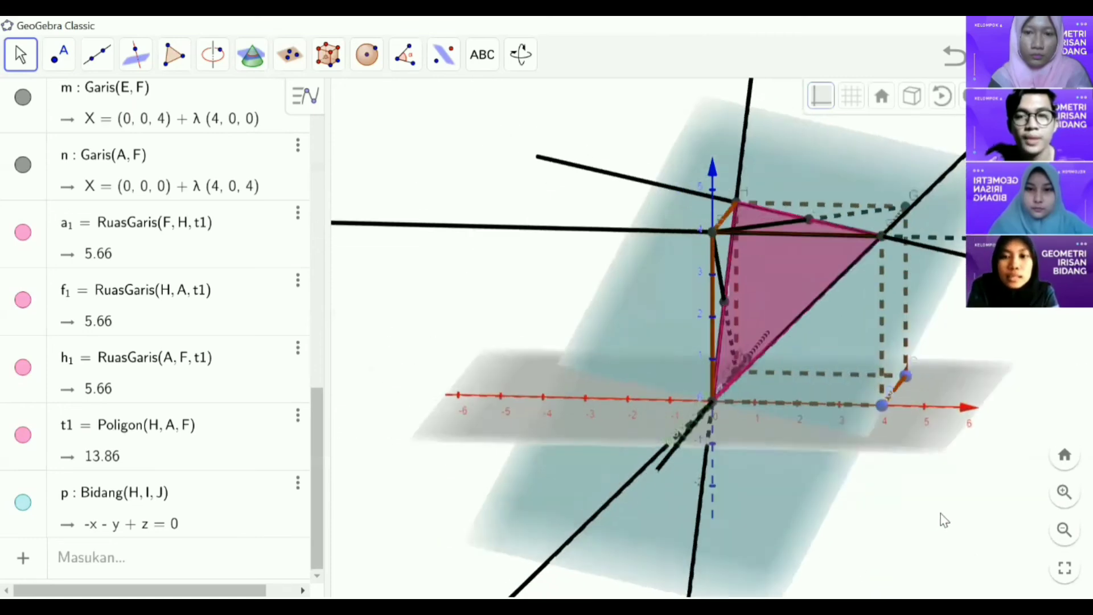